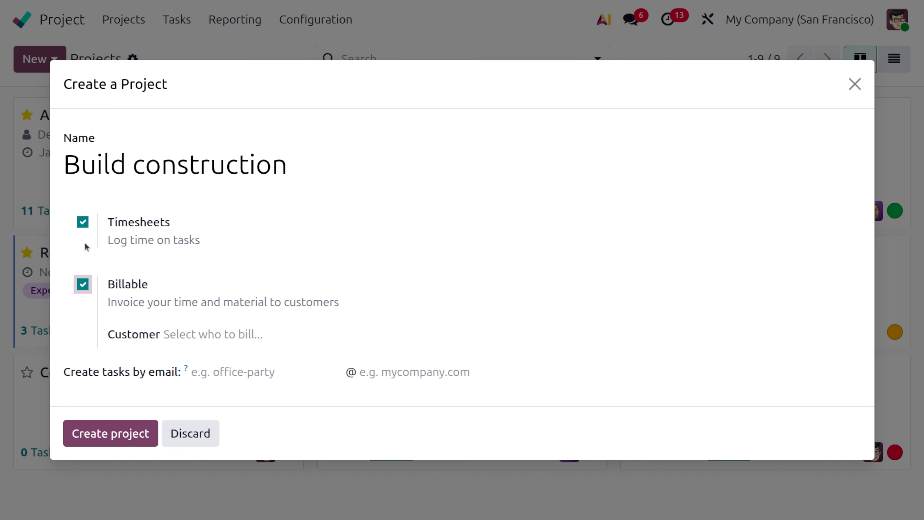
- Create the Build construction project and add a stage named "new" to it
click(128, 431)
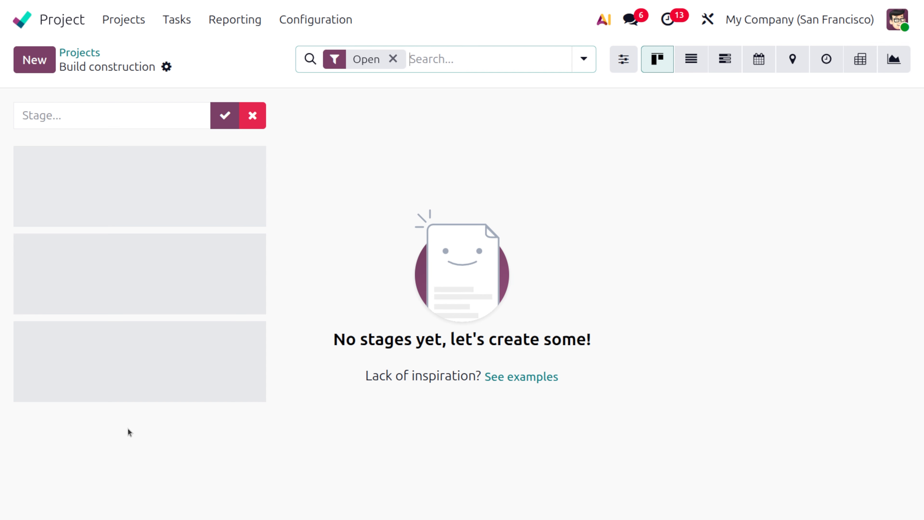
click(110, 114)
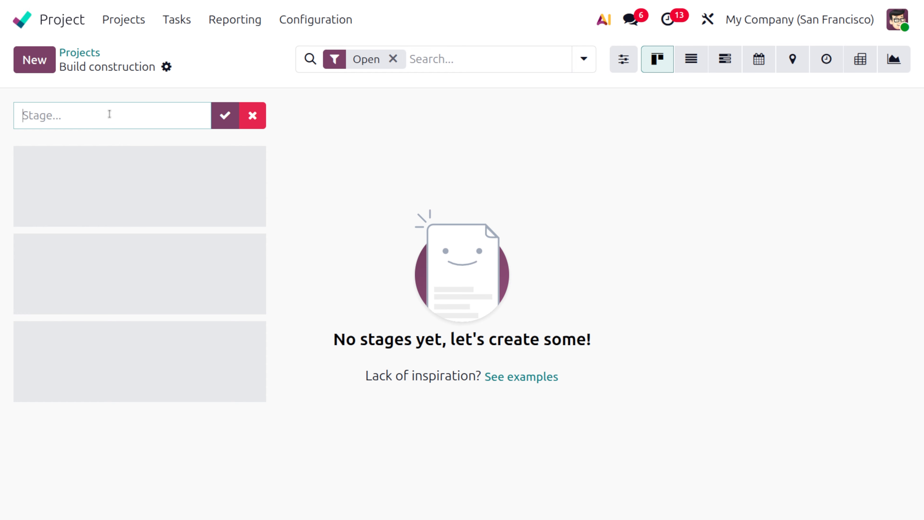
text(new)
click(226, 115)
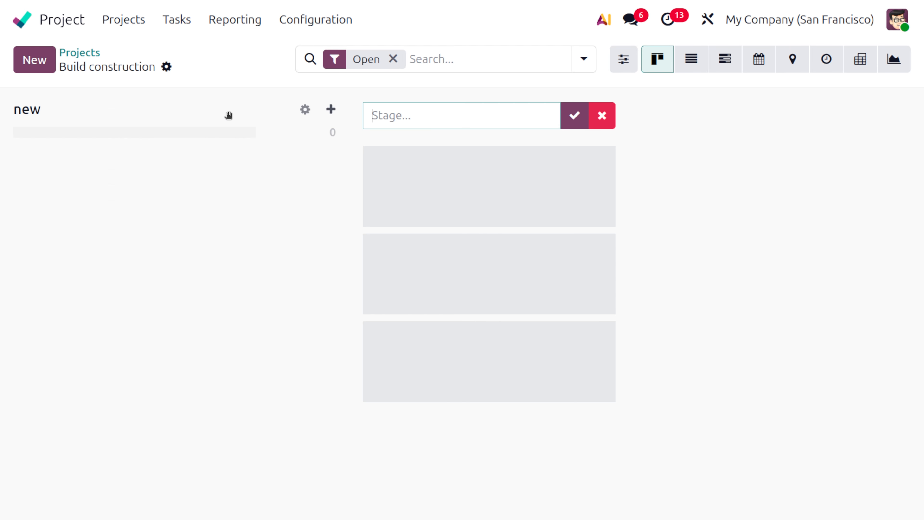
- Return to the projects overview and open the Settings section of the Build construction project
click(87, 54)
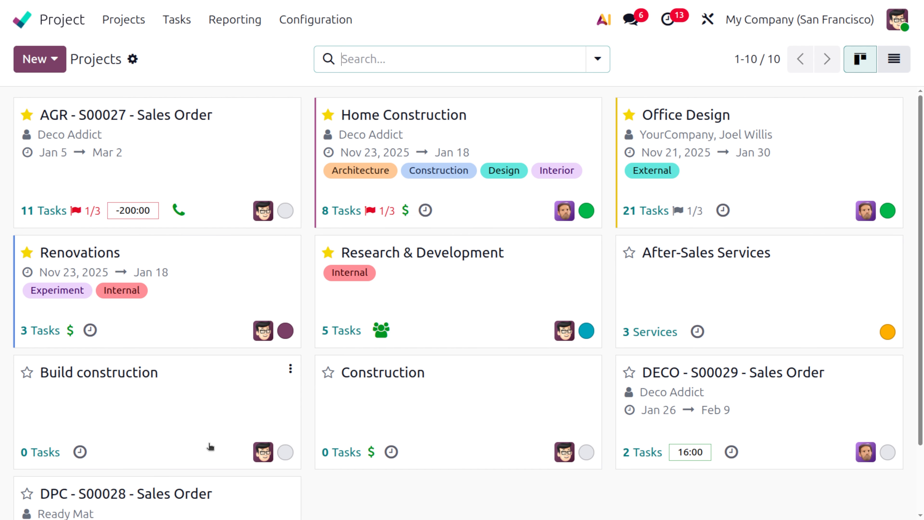
scroll(210, 447, down, 1)
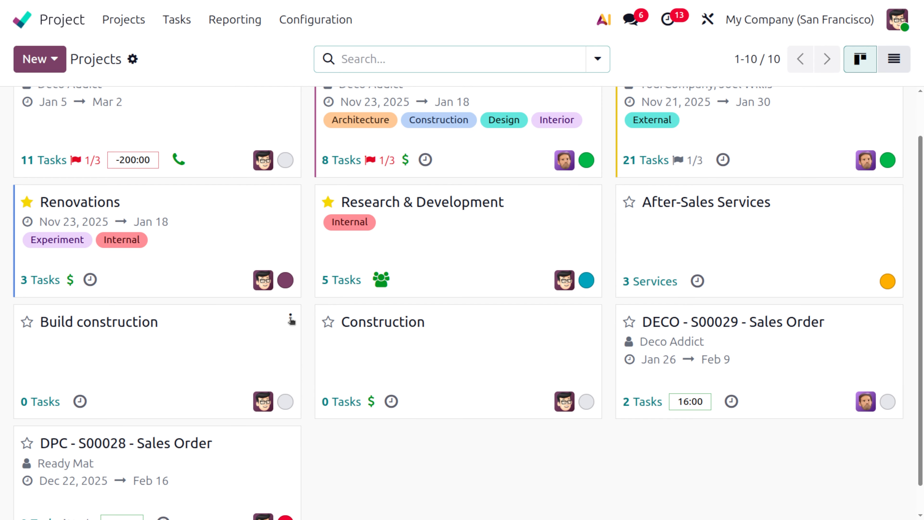
click(291, 319)
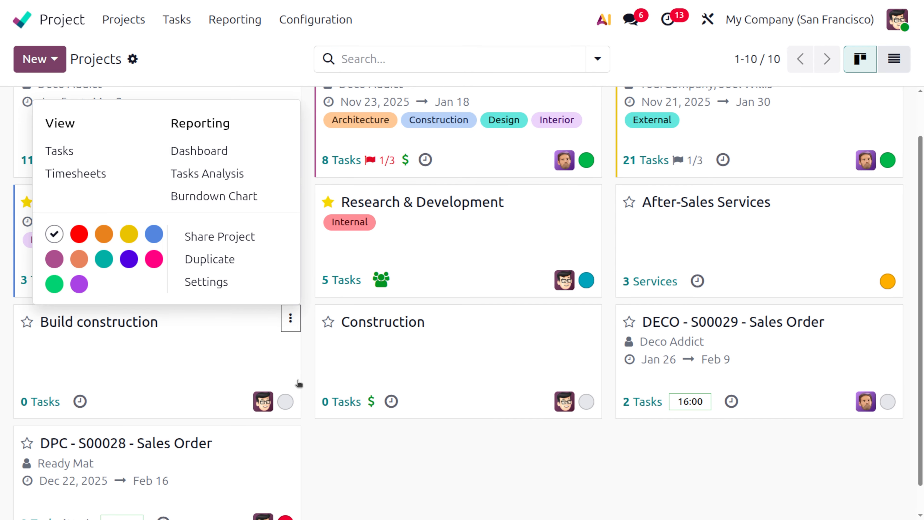
click(222, 284)
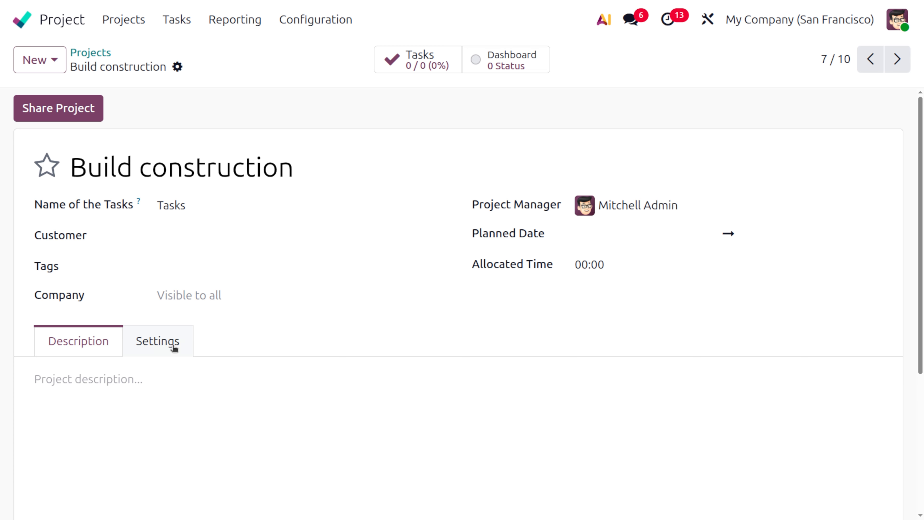
click(174, 346)
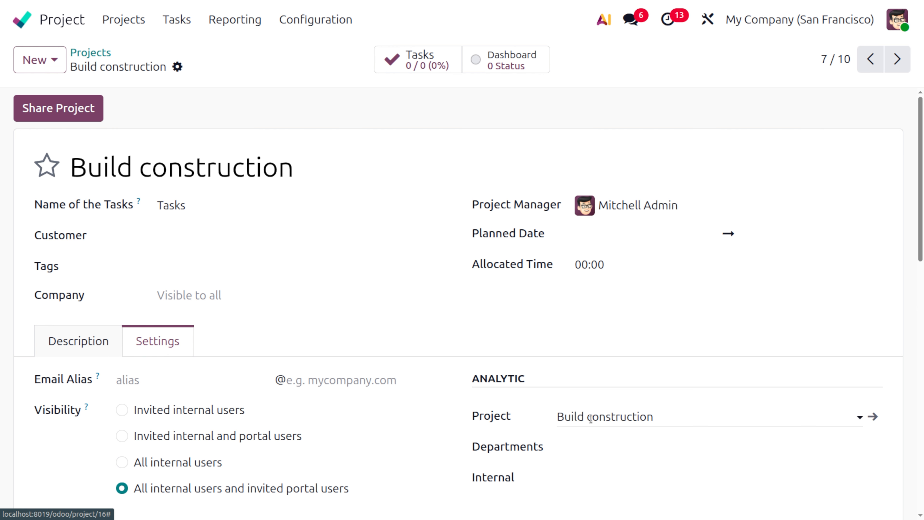
- Rename the project to "Building construction" and save it
click(141, 170)
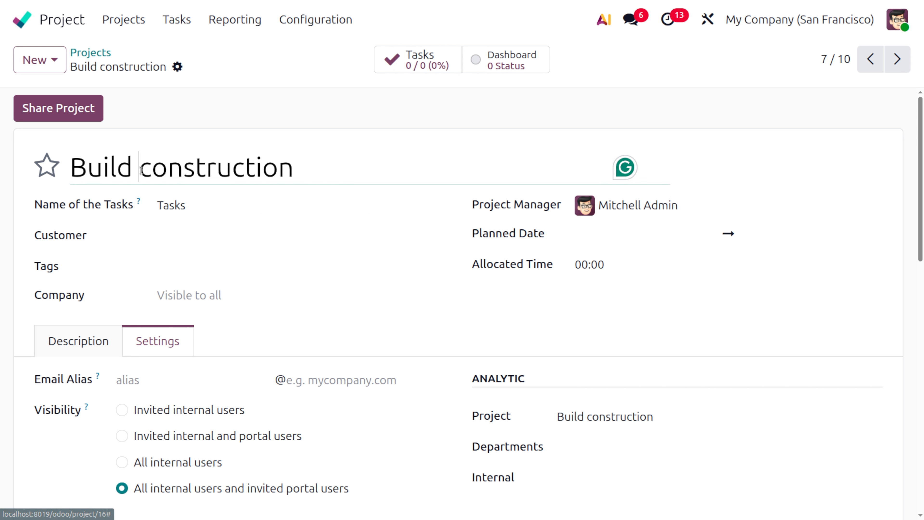
text(i)
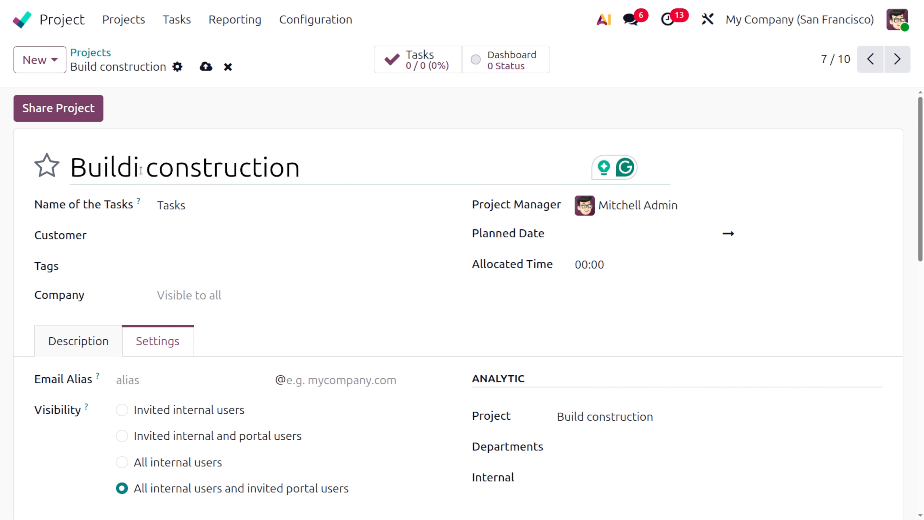
text(ng)
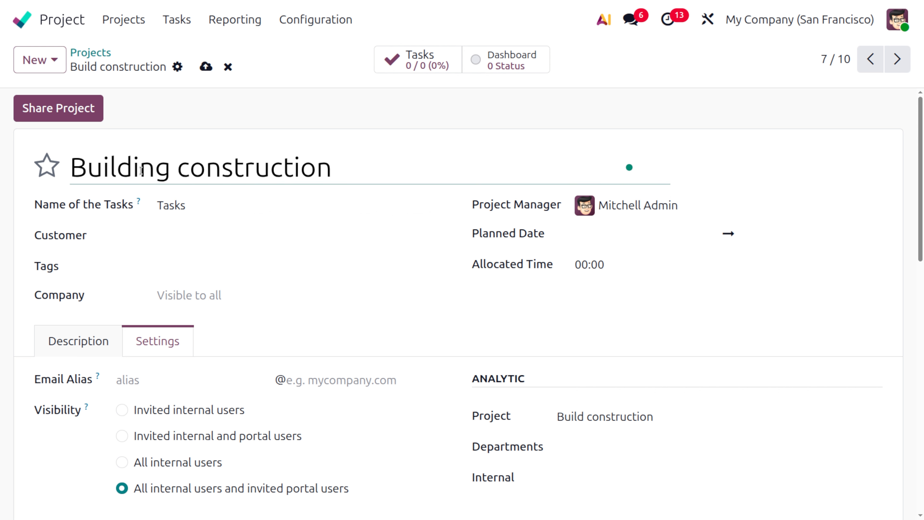
click(206, 67)
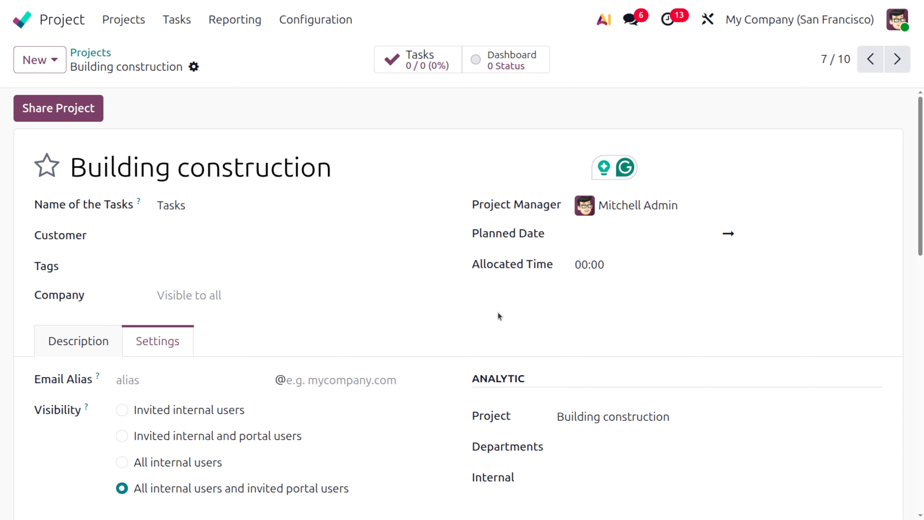
- Search the apps for "ana" and open the Analytic Budget list in Accounting
click(39, 23)
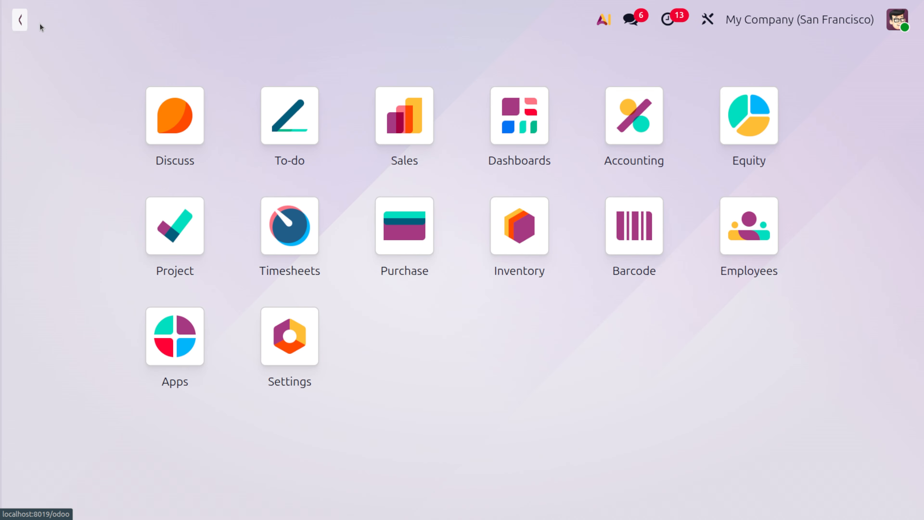
text(ana)
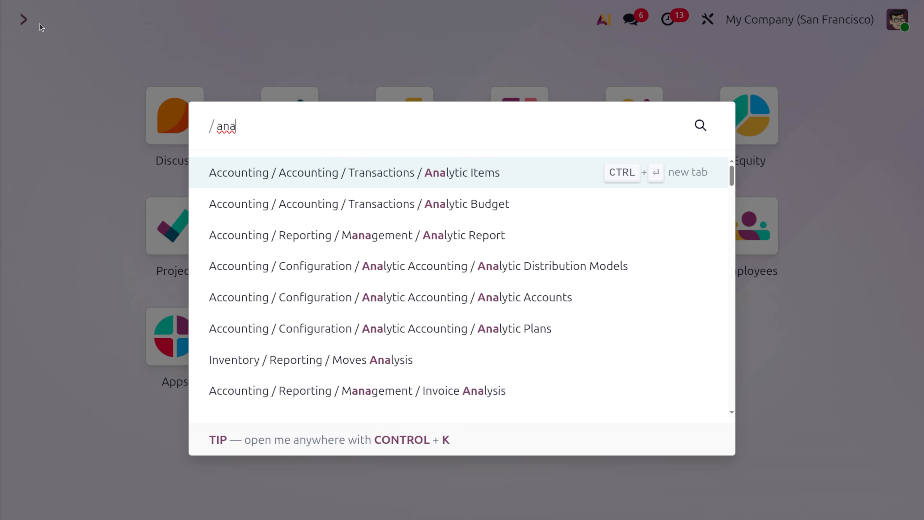
key(Down)
key(Return)
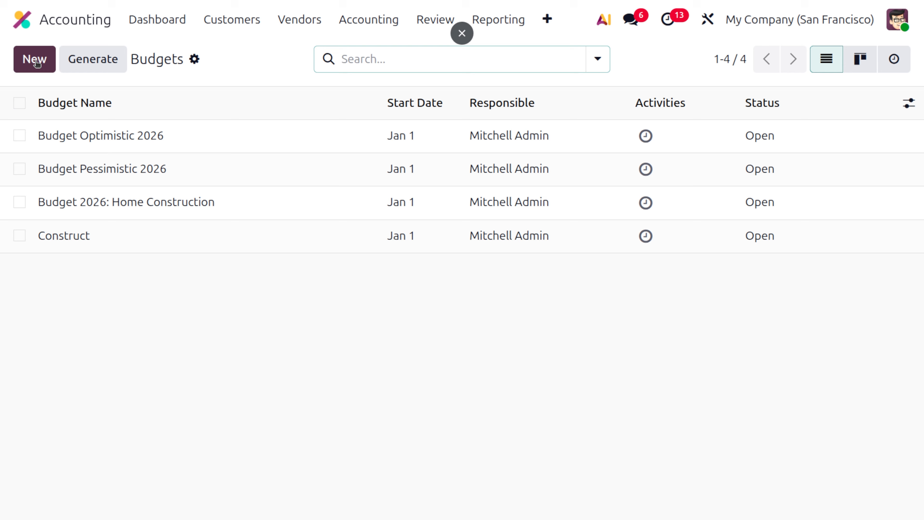
- Start a new budget and name it "Building construction"
click(37, 63)
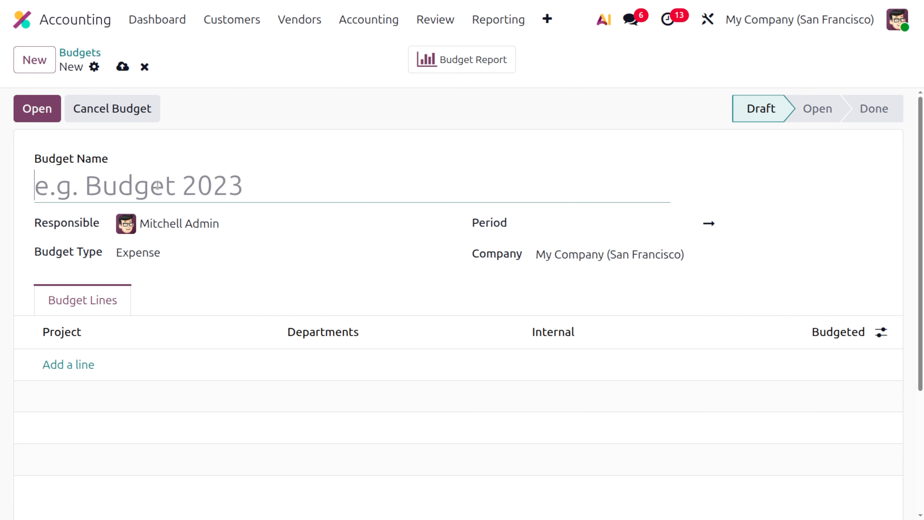
text(Build)
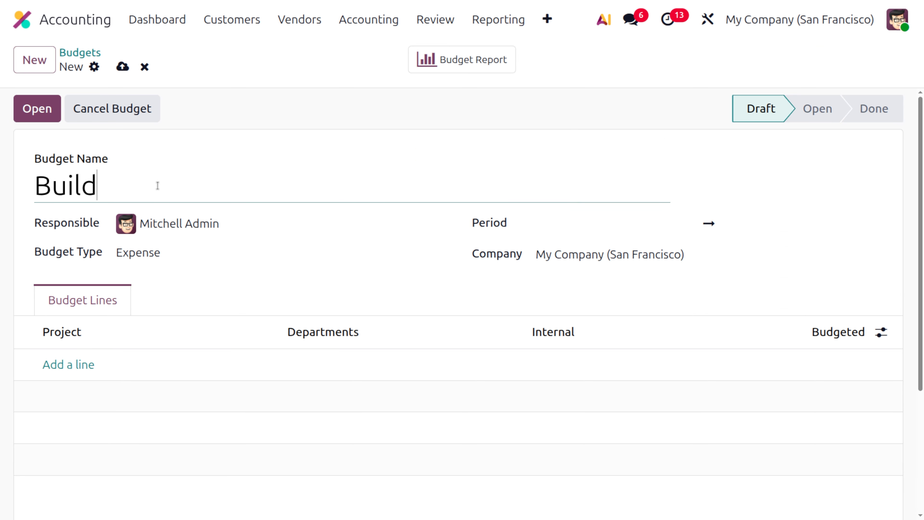
text(inf)
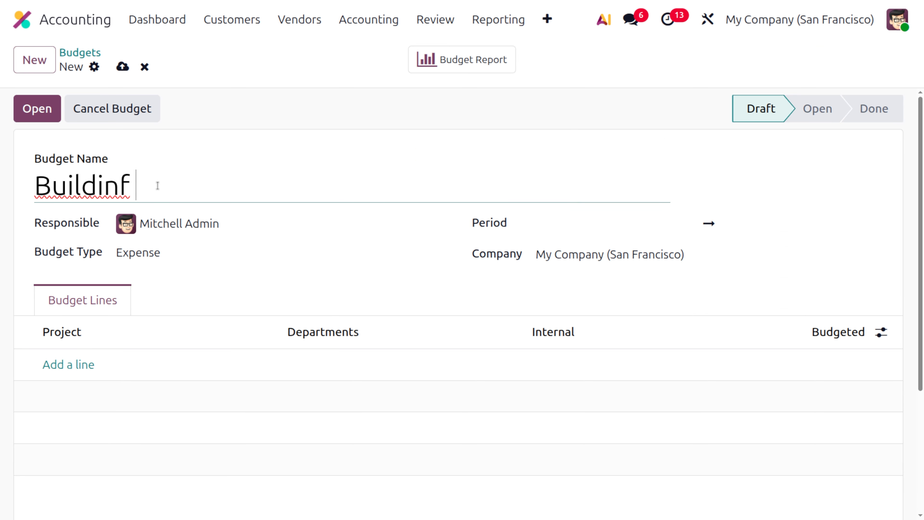
text(g)
key(BackSpace)
key(BackSpace)
text(g)
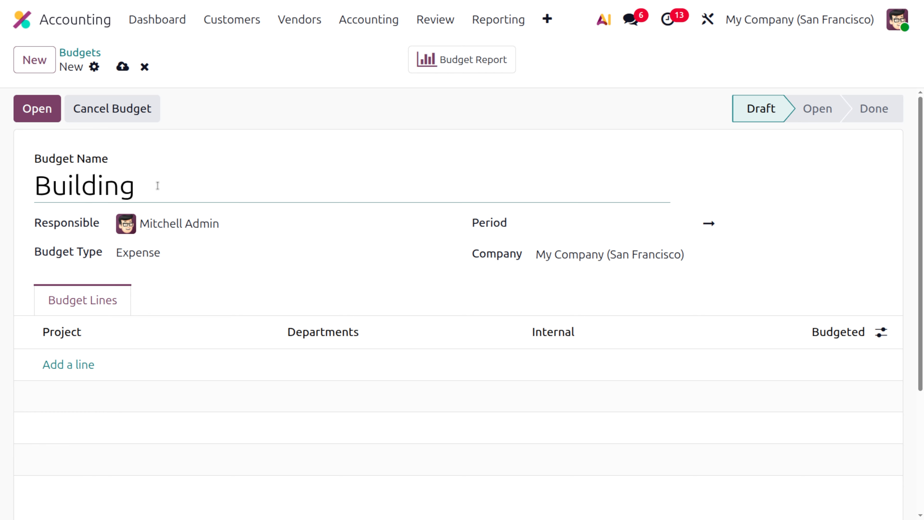
text( construction)
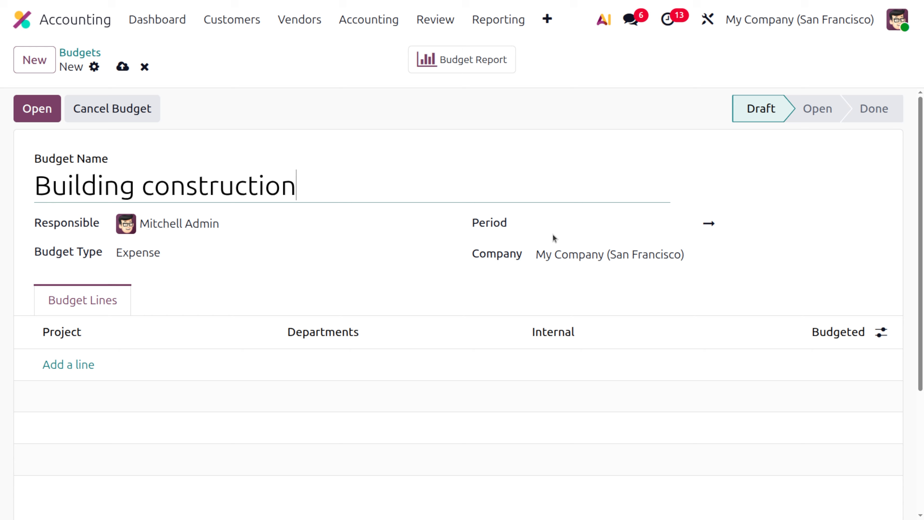
- Set the budget period from January 1 to February 28, 2026 and save the budget
click(561, 224)
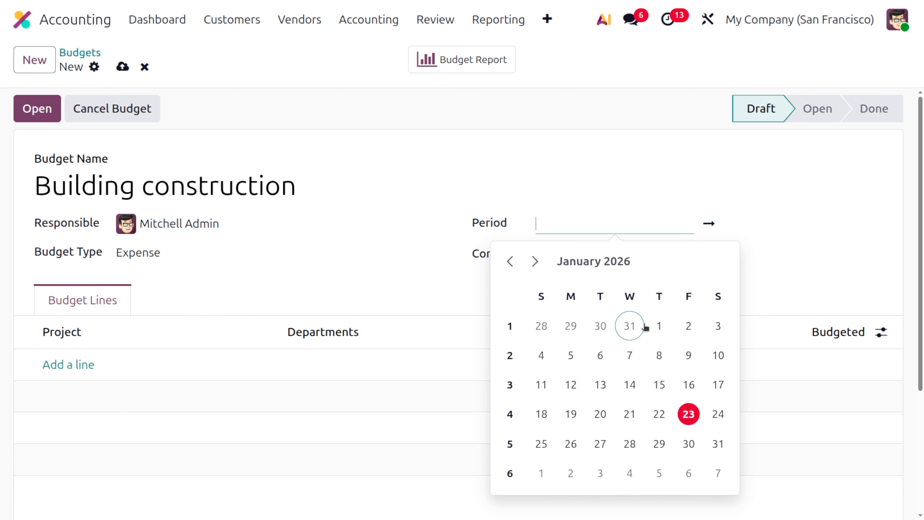
click(659, 326)
click(749, 232)
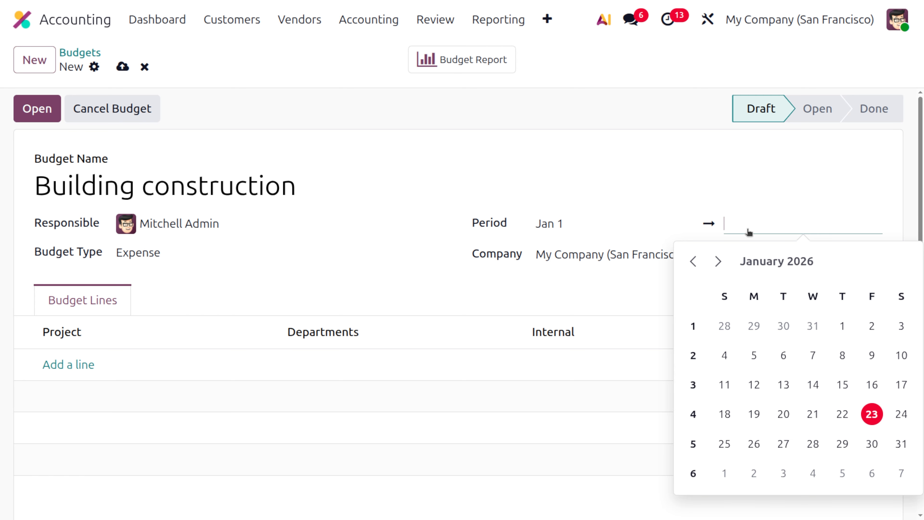
click(794, 262)
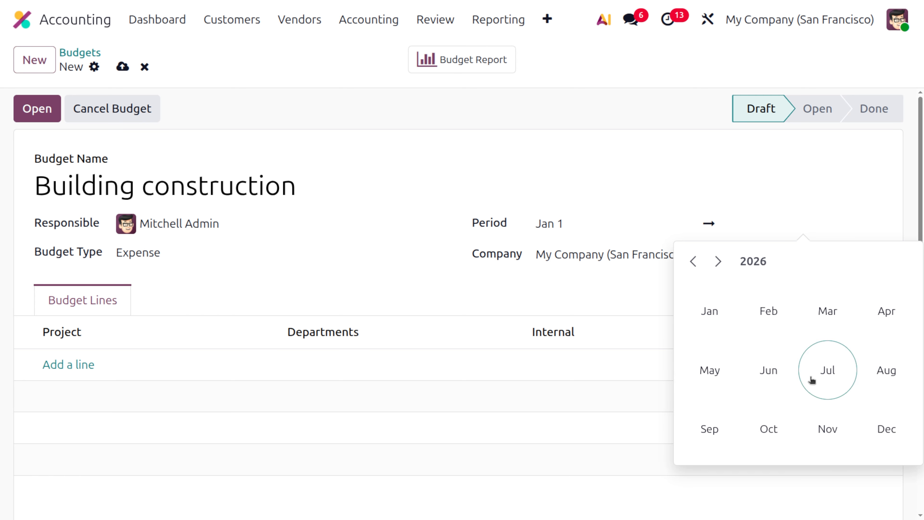
click(768, 311)
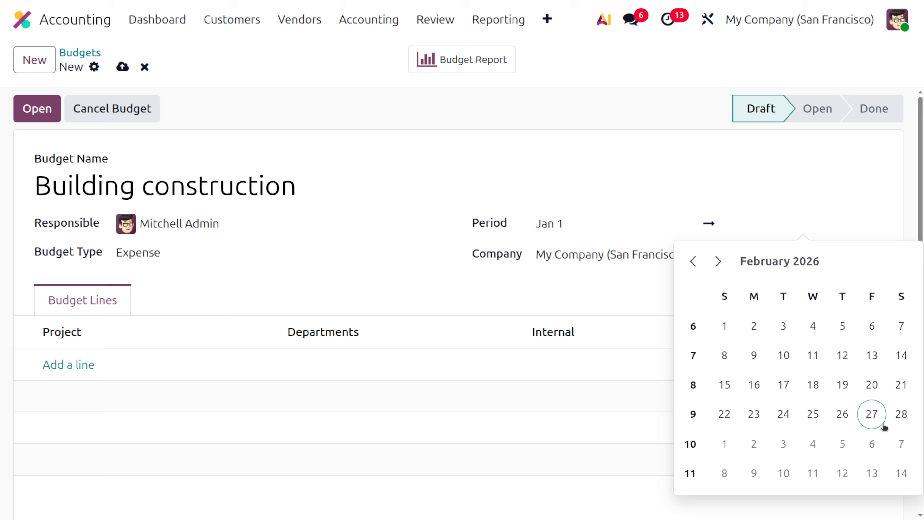
click(896, 419)
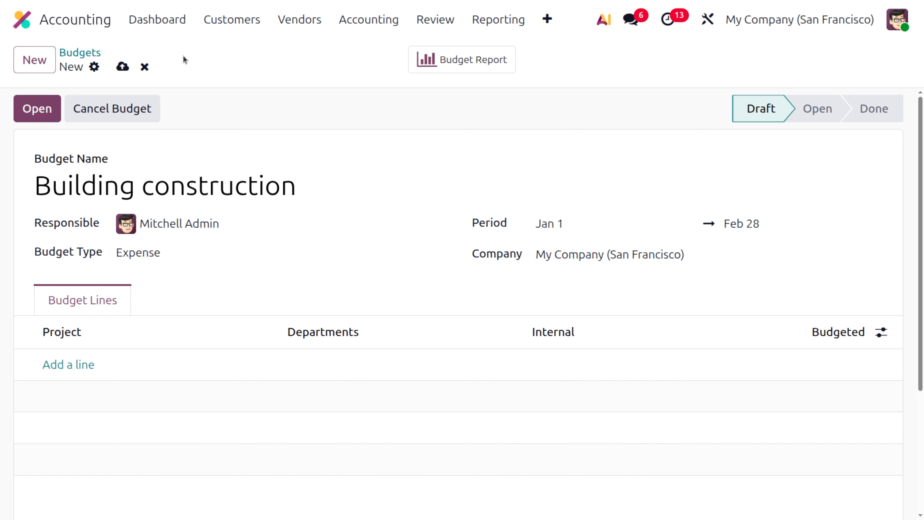
click(121, 67)
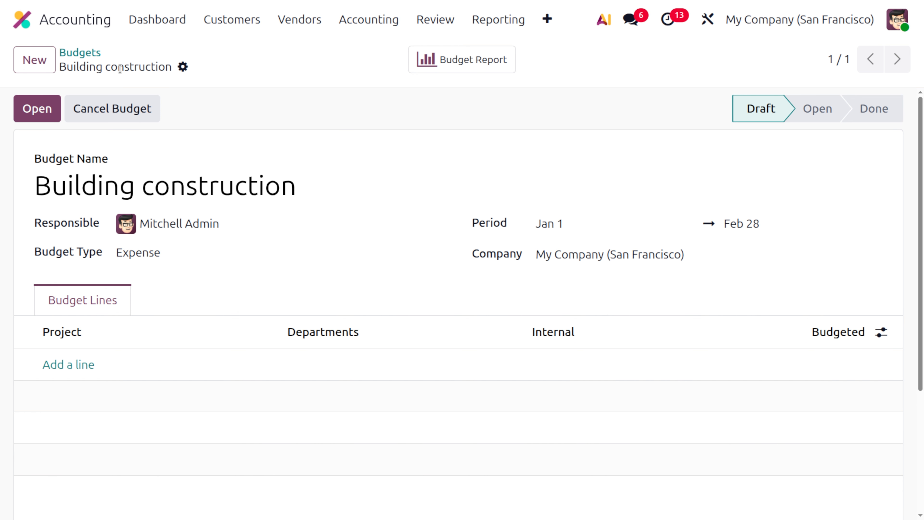
- Add a budget line for the Building construction project with a budgeted amount of 40000, and save
click(67, 365)
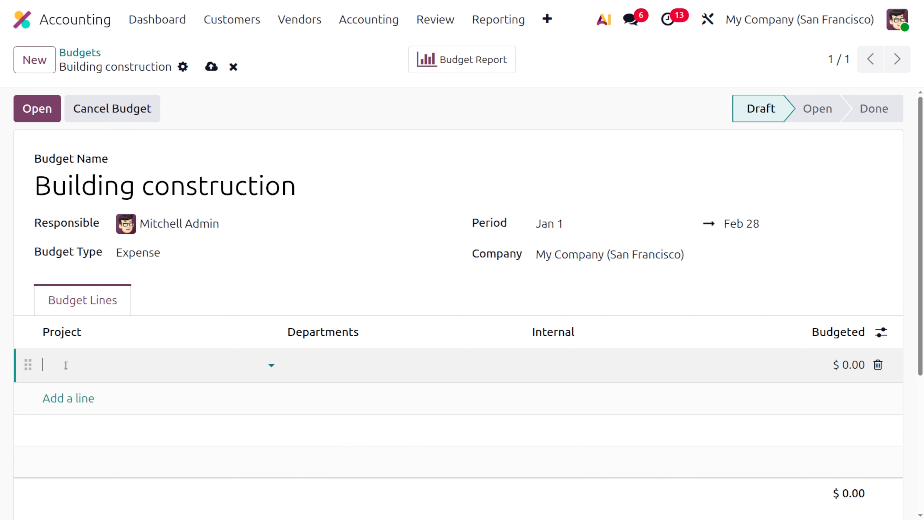
click(65, 365)
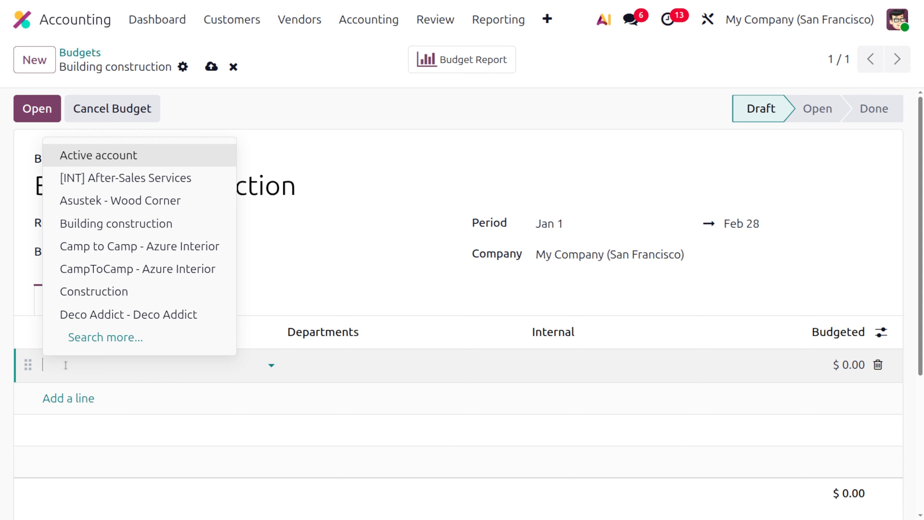
text(buil)
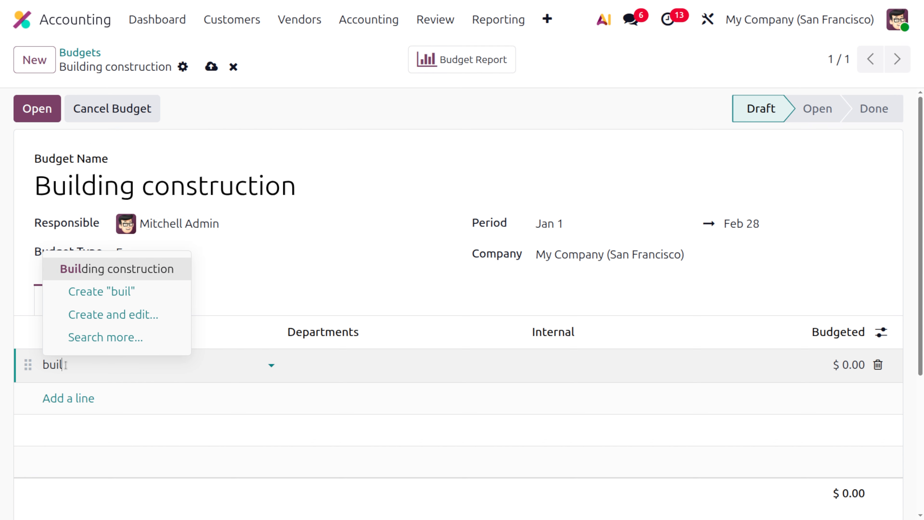
key(Return)
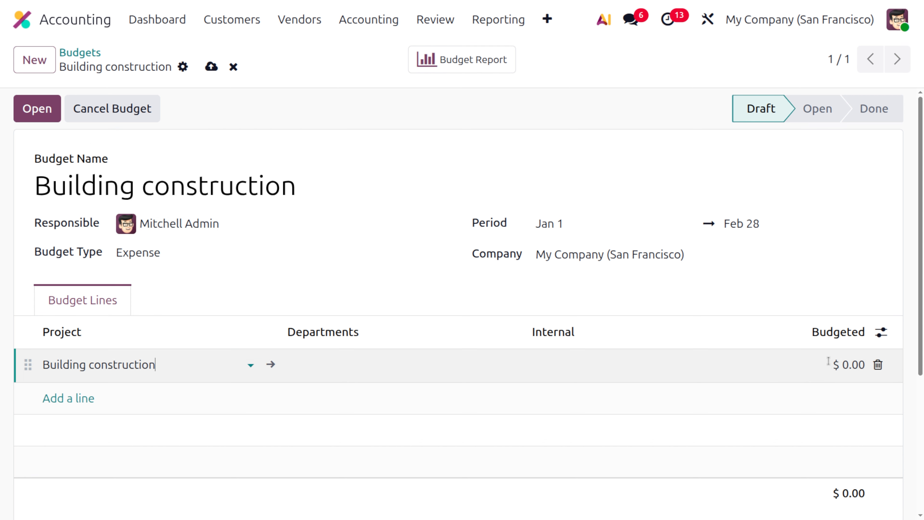
click(848, 366)
text(40000)
click(212, 66)
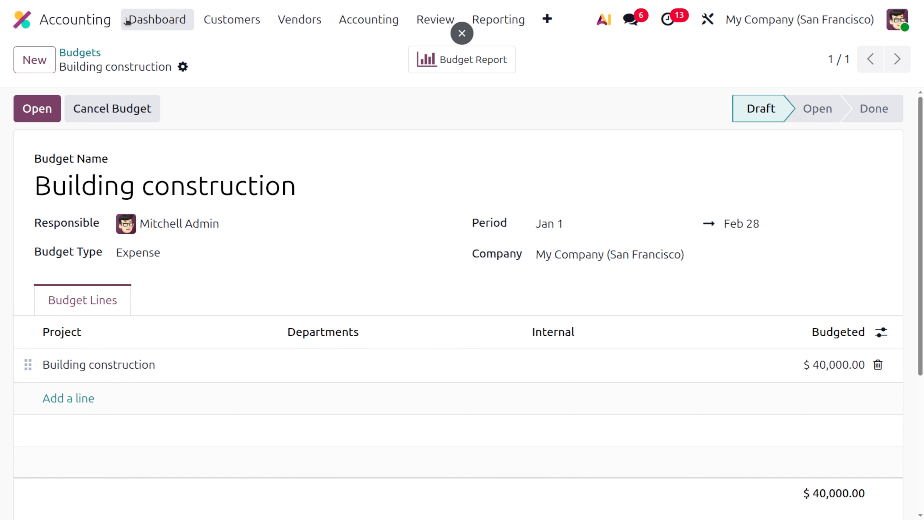
click(301, 22)
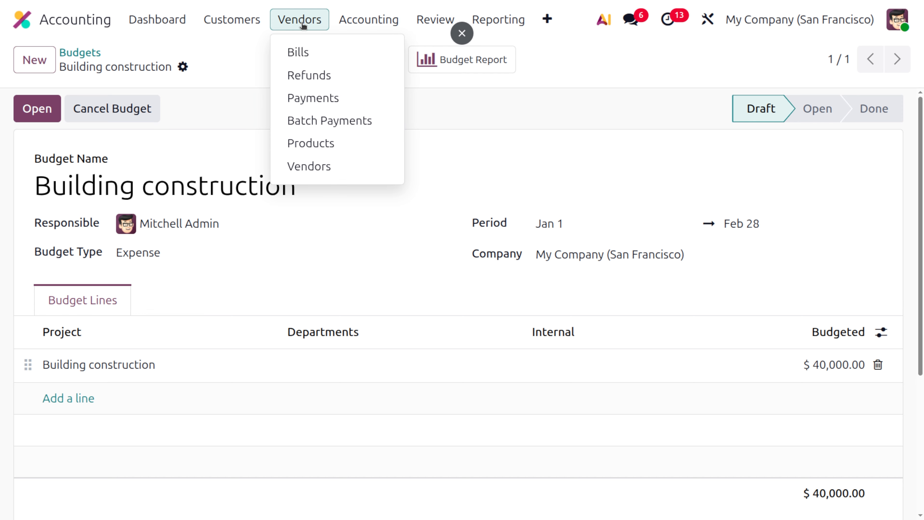
click(315, 52)
click(40, 55)
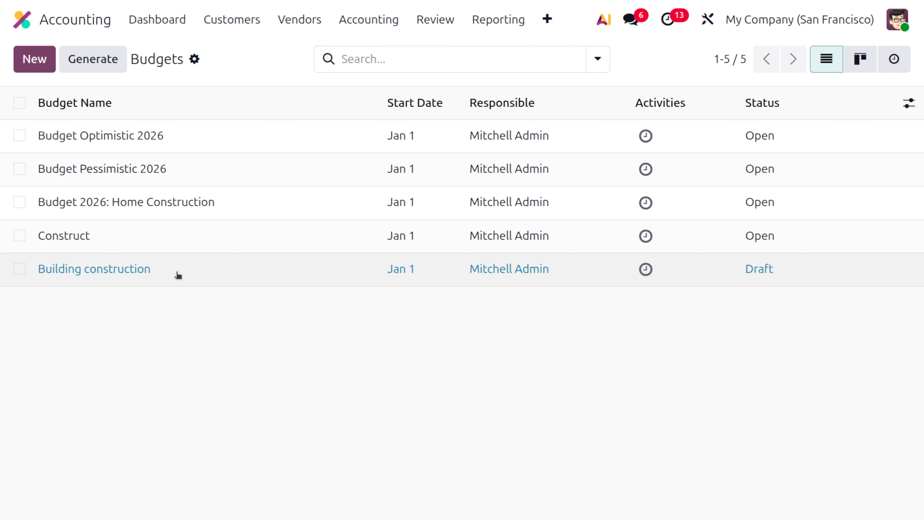
- Reopen the Building construction budget and view the available Budget Type options
click(178, 273)
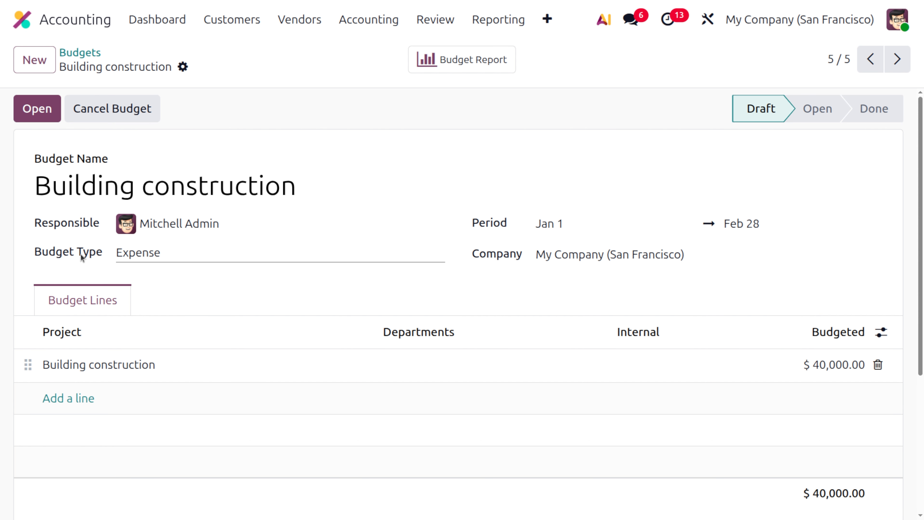
click(138, 258)
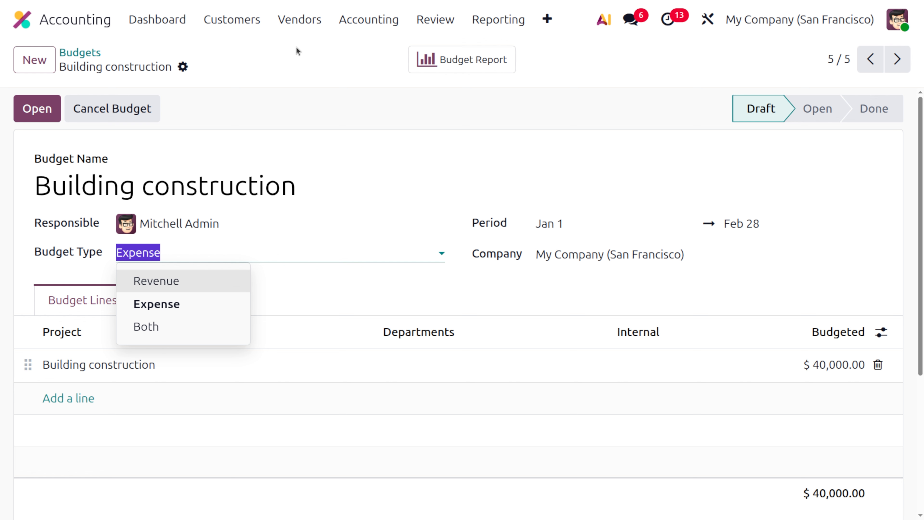
- Create a new vendor bill and choose the individual contact listed just after Ready Mat as its vendor
click(298, 28)
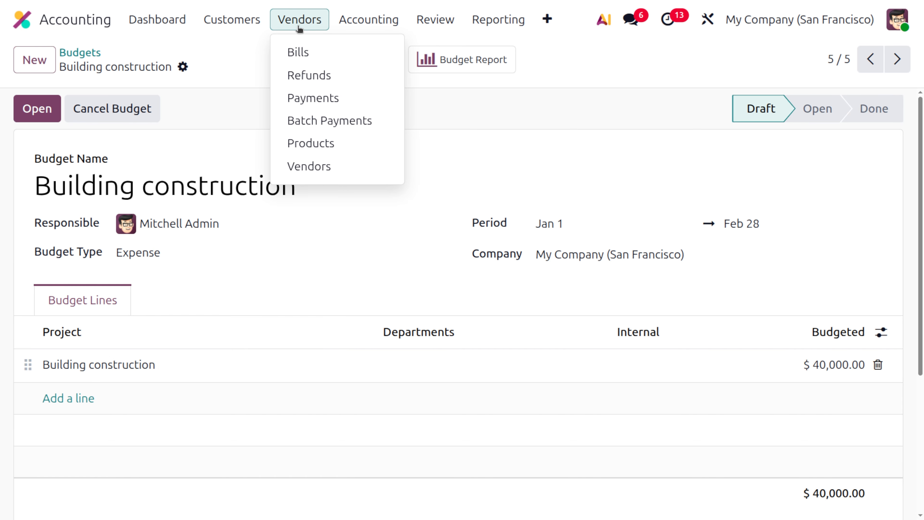
click(317, 52)
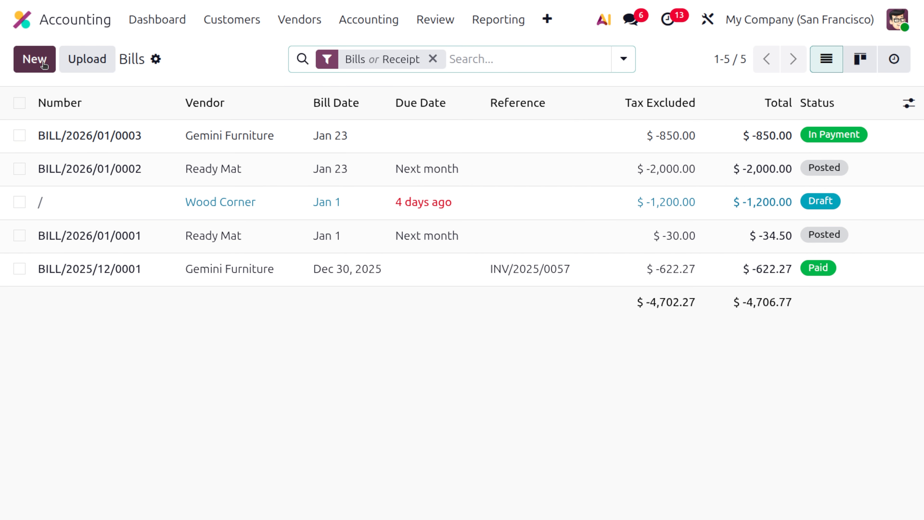
click(34, 59)
click(174, 223)
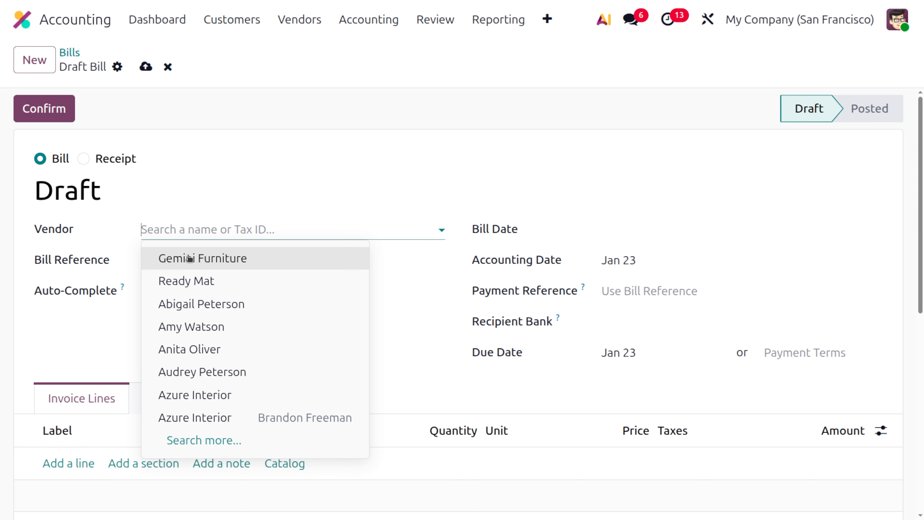
click(215, 304)
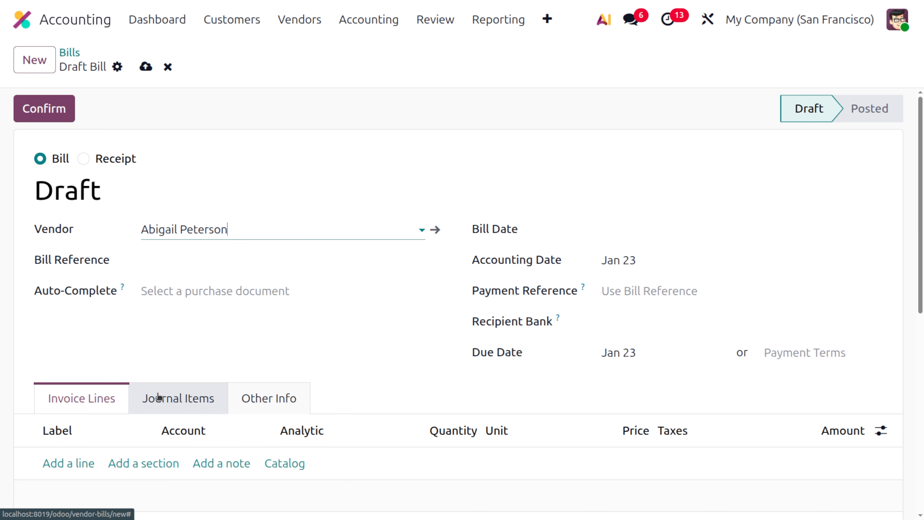
- Add an invoice line labelled "cement" to the draft bill
scroll(157, 397, down, 5)
click(63, 278)
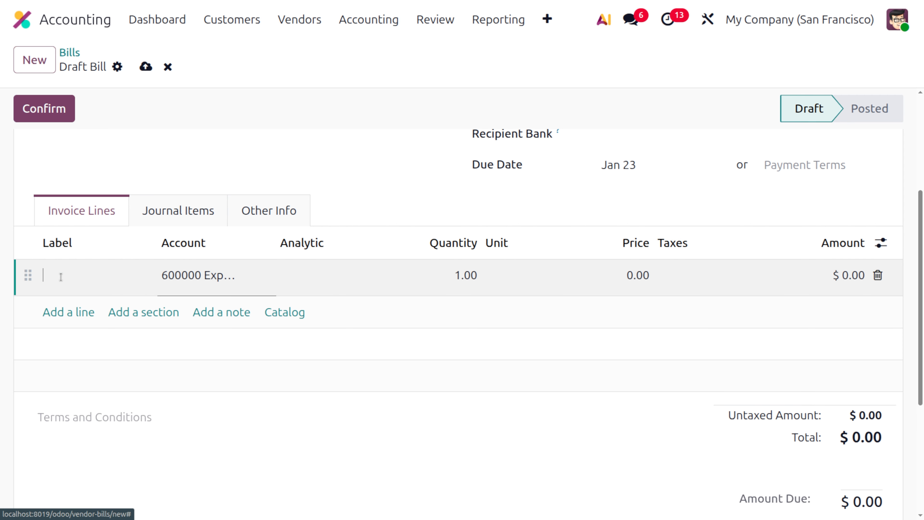
text(ceme)
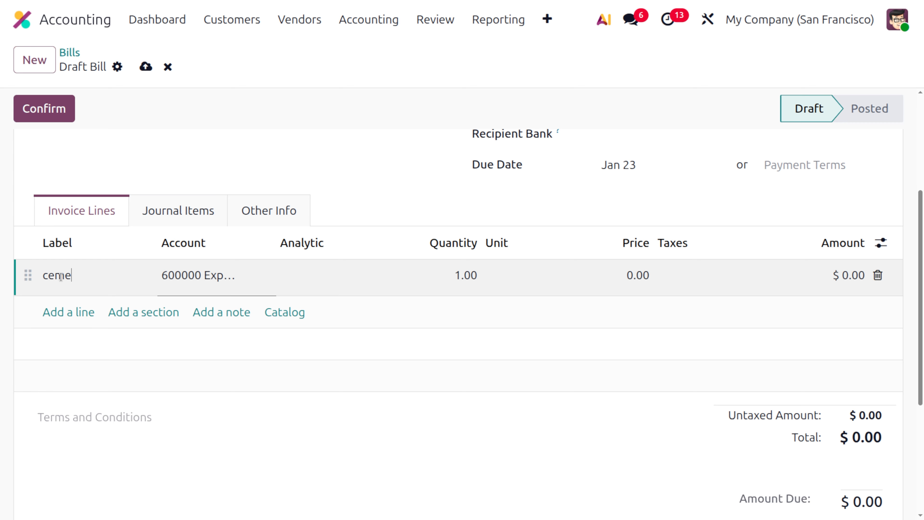
key(BackSpace)
- Assign the cement line's analytic distribution to the Building construction project at 100%
click(348, 279)
click(348, 278)
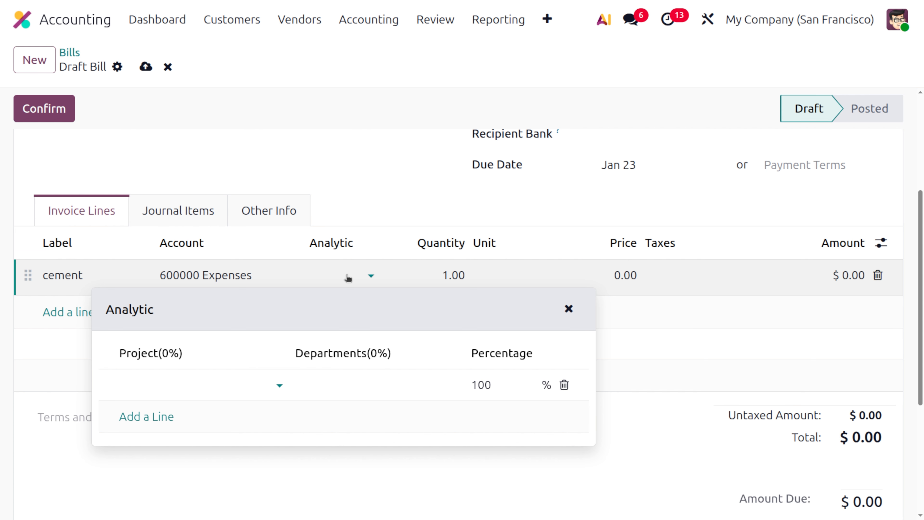
click(192, 395)
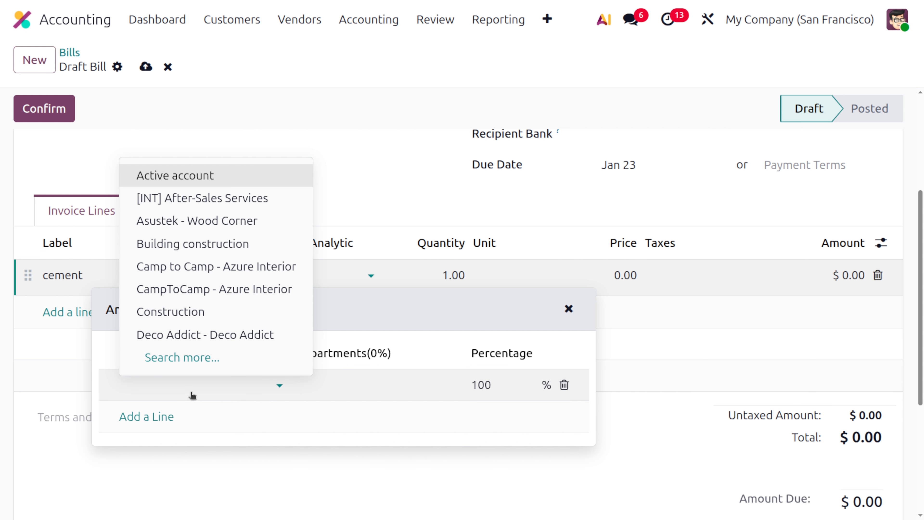
text(buil)
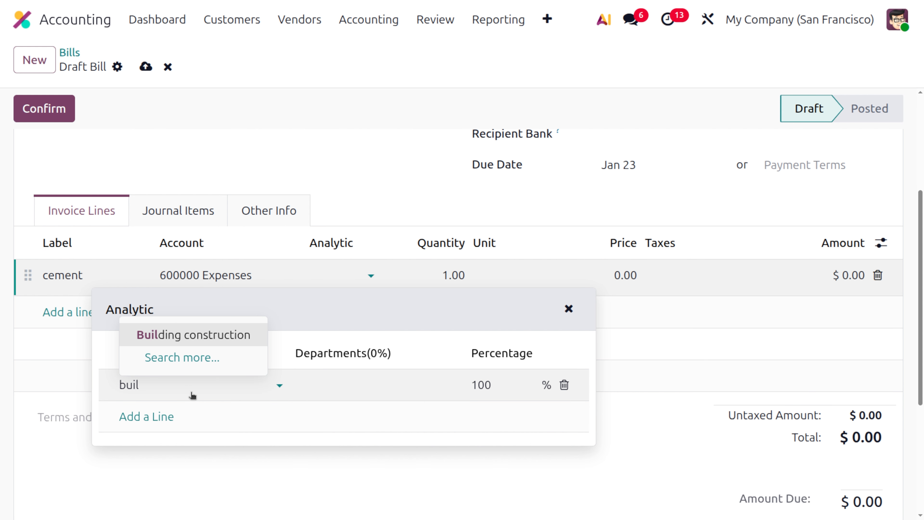
key(Return)
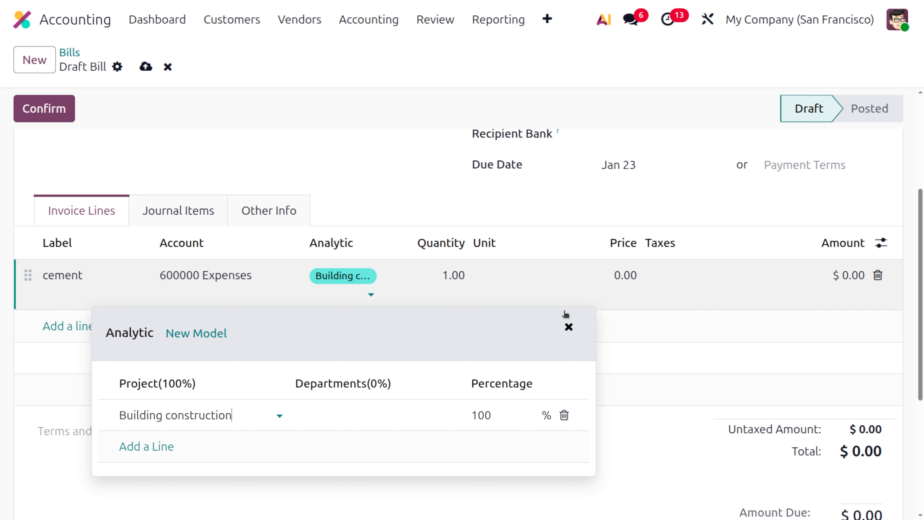
click(569, 329)
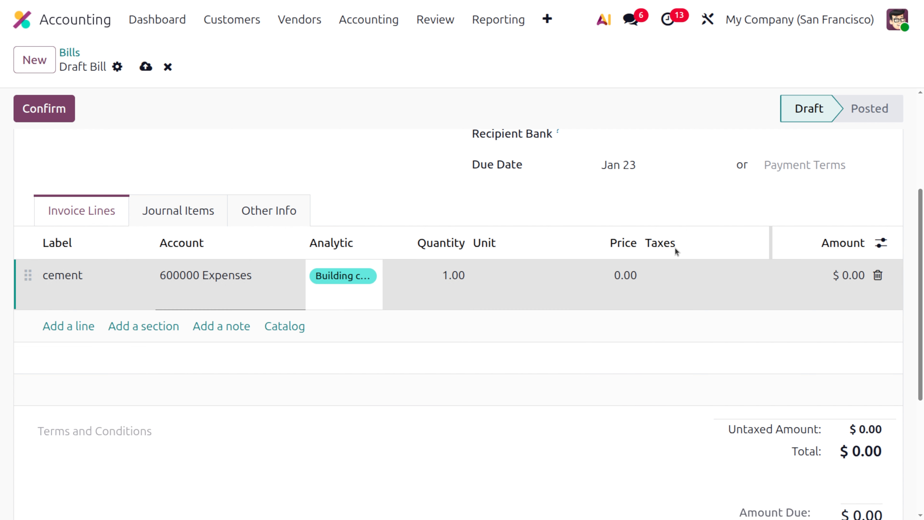
- Set the cement line's price to 2500 and save the draft bill
click(618, 274)
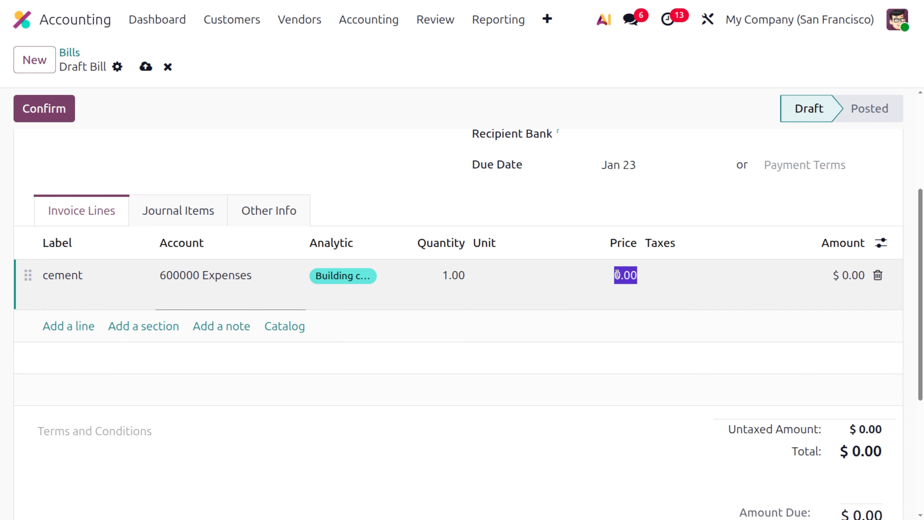
text(25000)
key(BackSpace)
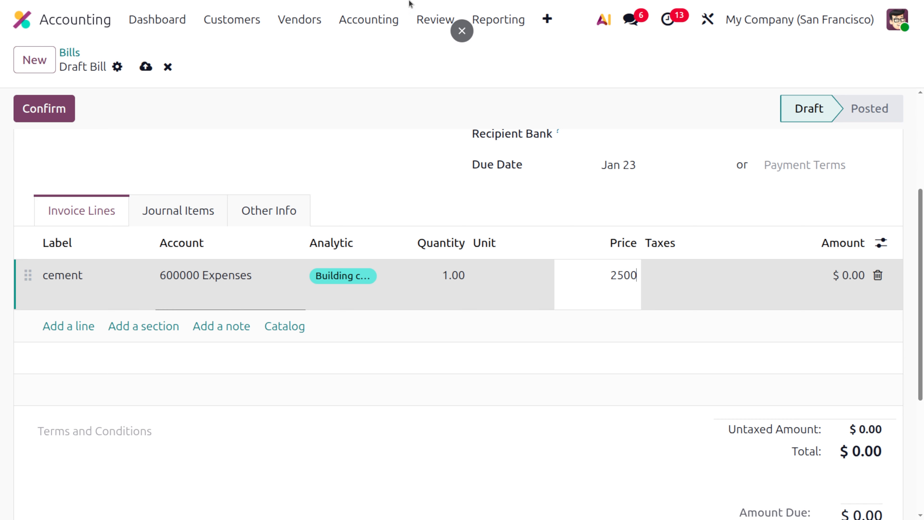
click(145, 67)
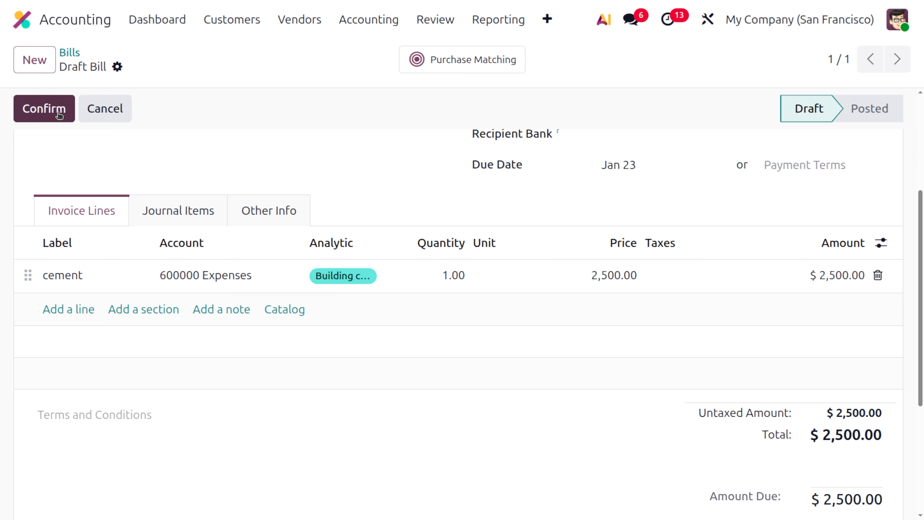
- Set the bill date to Jan 23, save the vendor bill, and confirm it
click(59, 114)
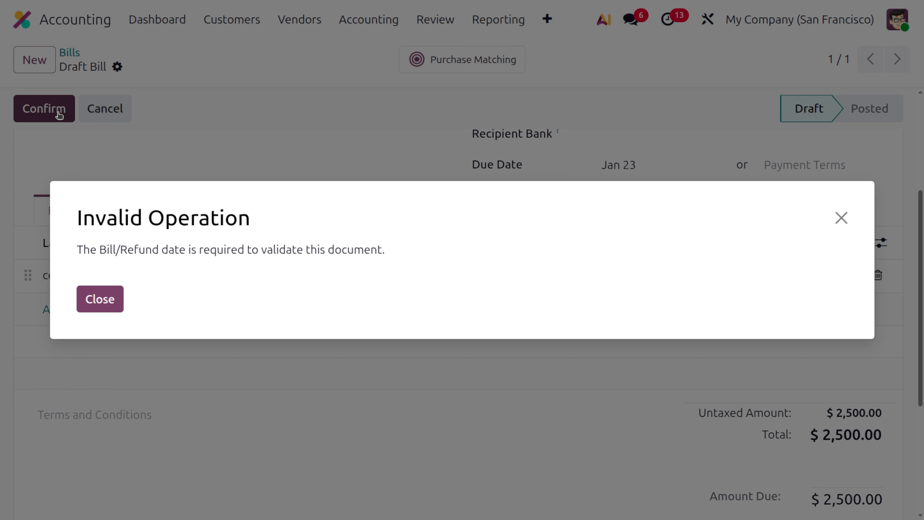
click(103, 301)
scroll(483, 281, up, 5)
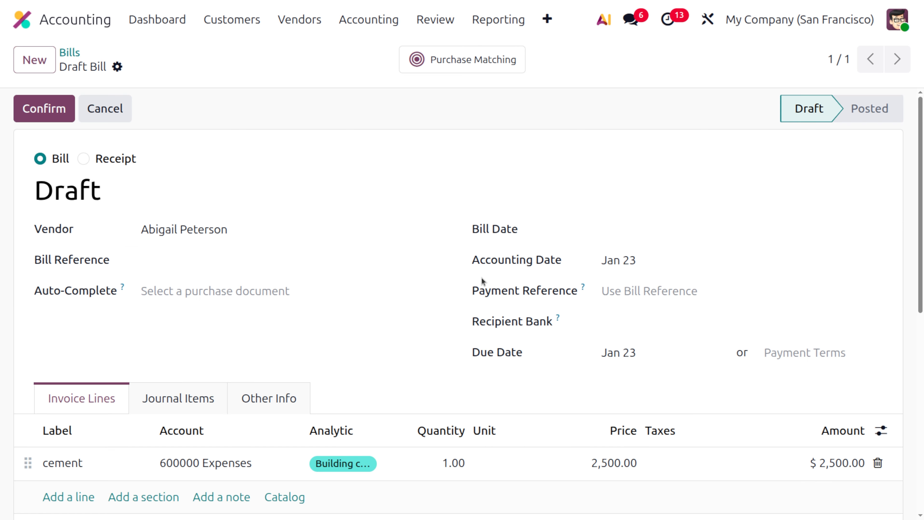
click(646, 233)
click(816, 419)
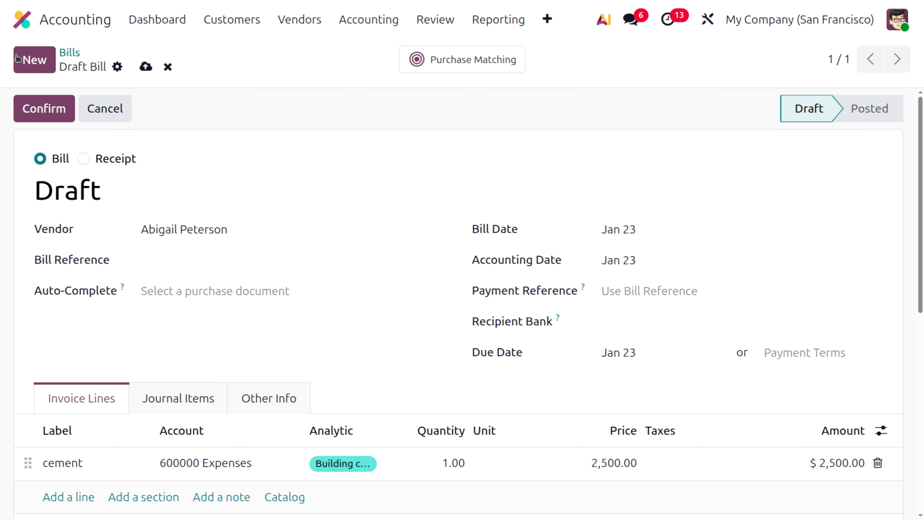
click(143, 68)
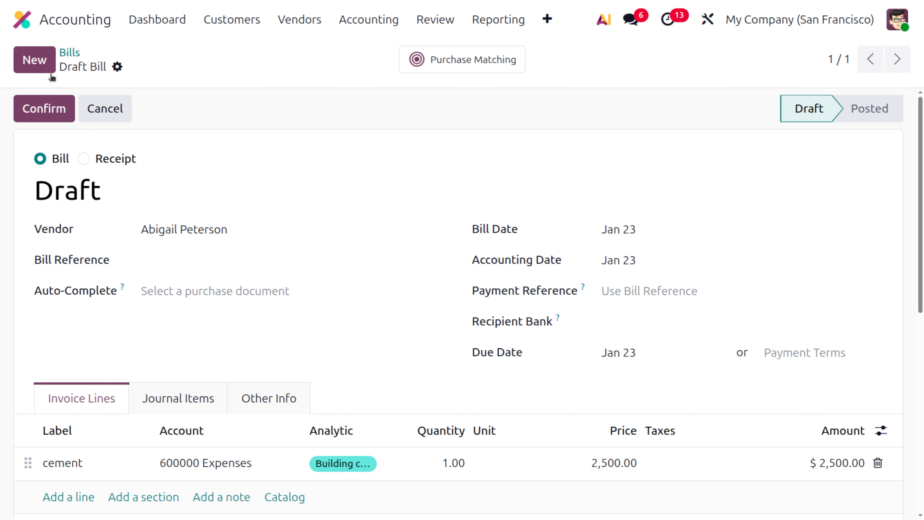
click(51, 109)
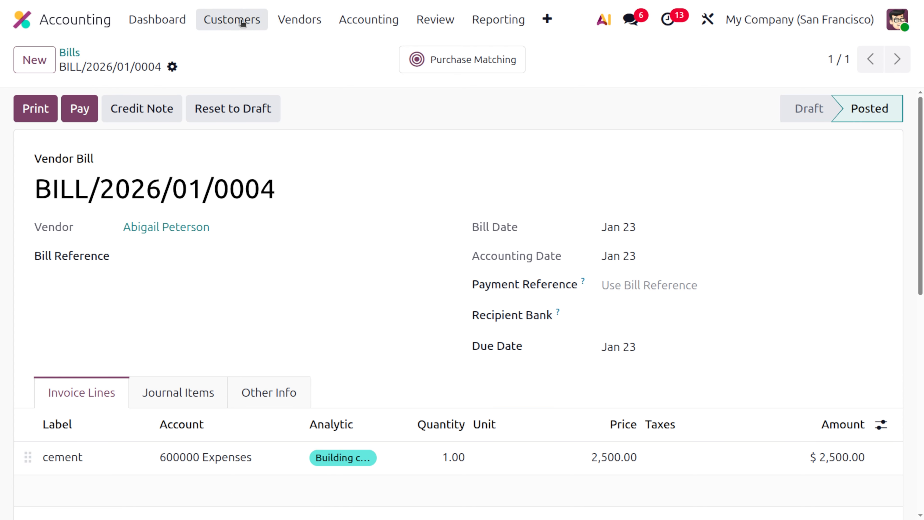
- Go to the analytic budgets and view the Budget Report of the Building construction budget
click(370, 14)
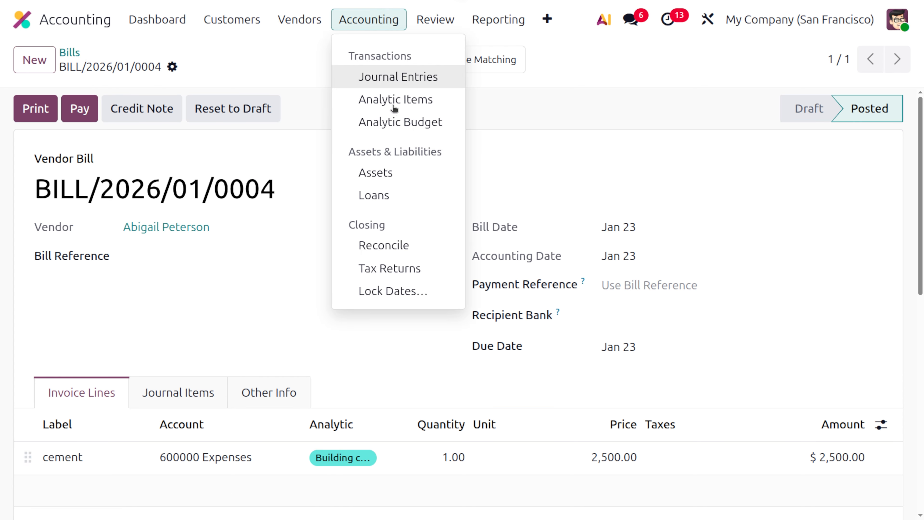
click(391, 124)
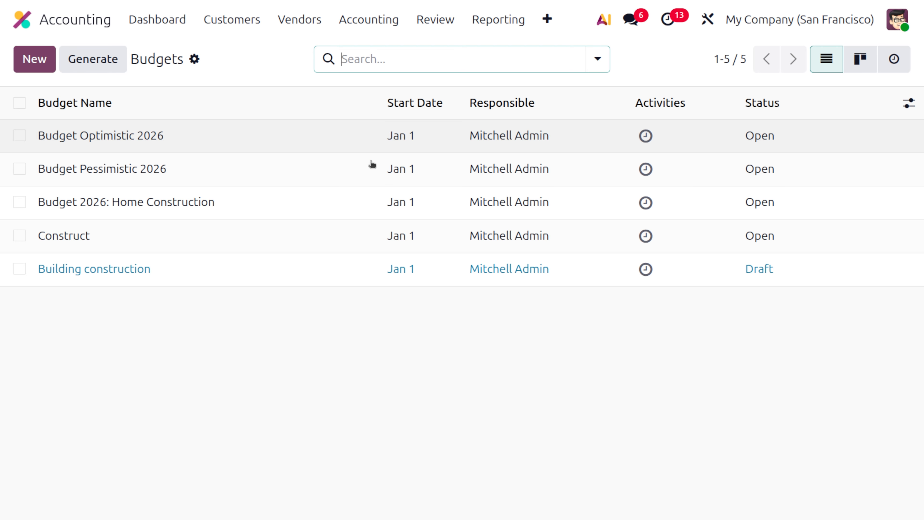
click(315, 268)
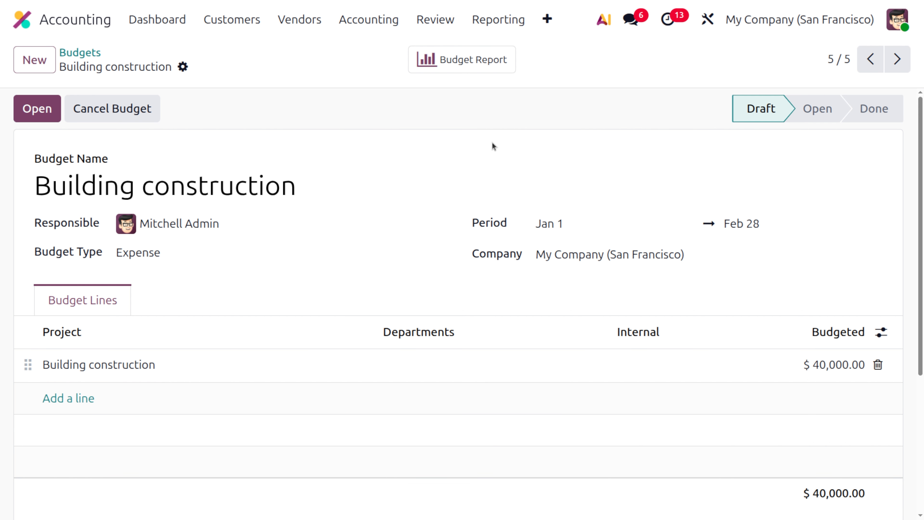
click(459, 73)
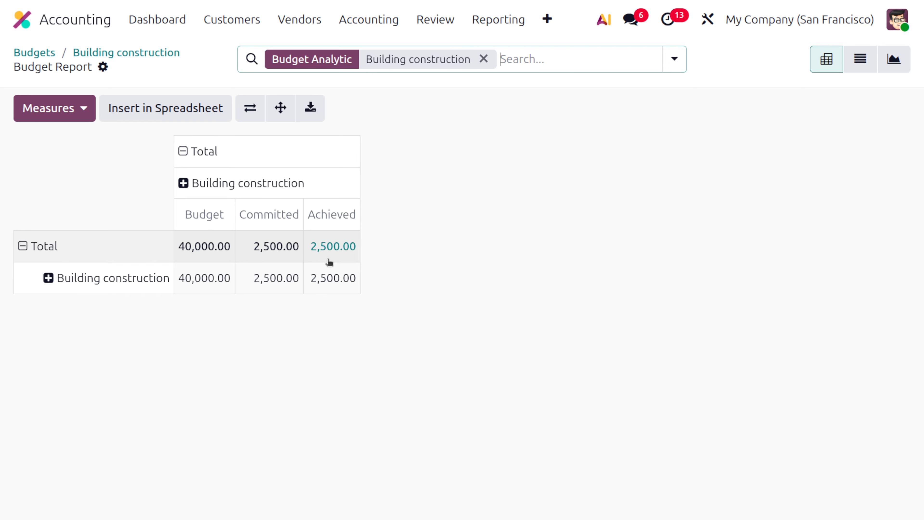
- Return to the Building construction budget, change its status to Open, and audit its budget line
click(136, 57)
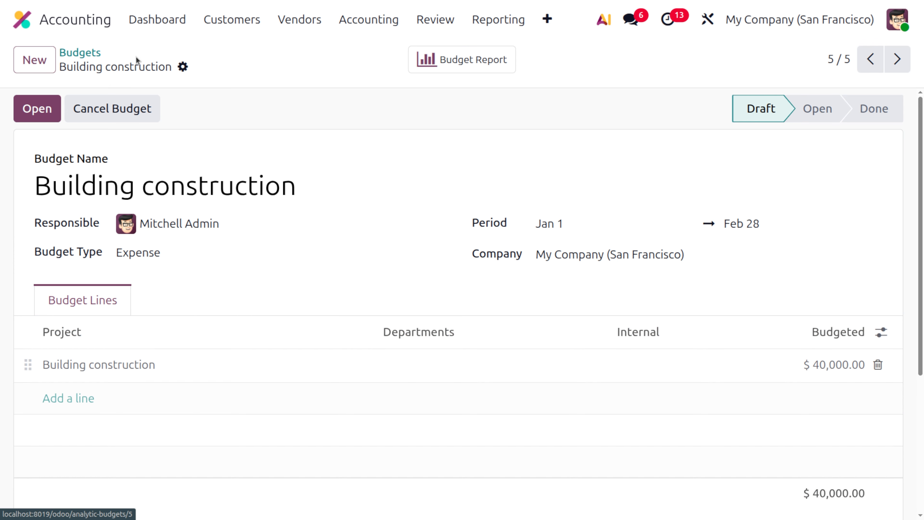
click(40, 108)
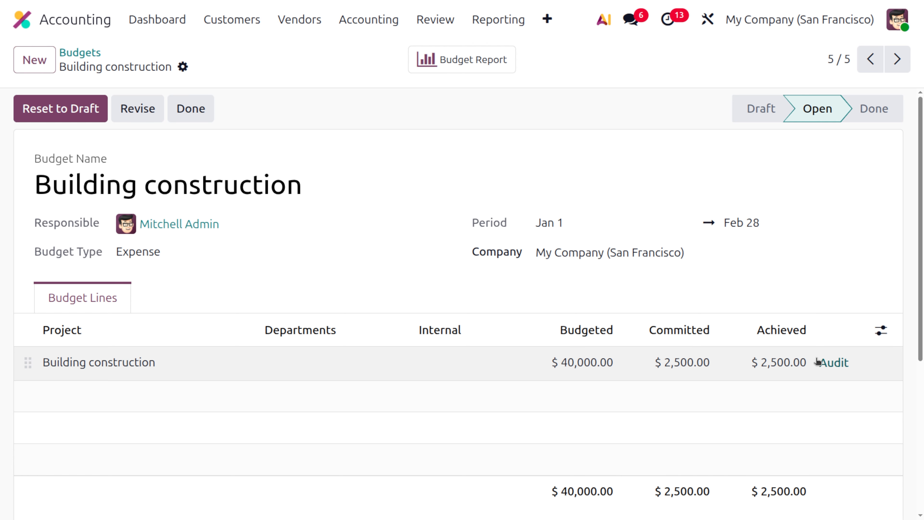
click(832, 363)
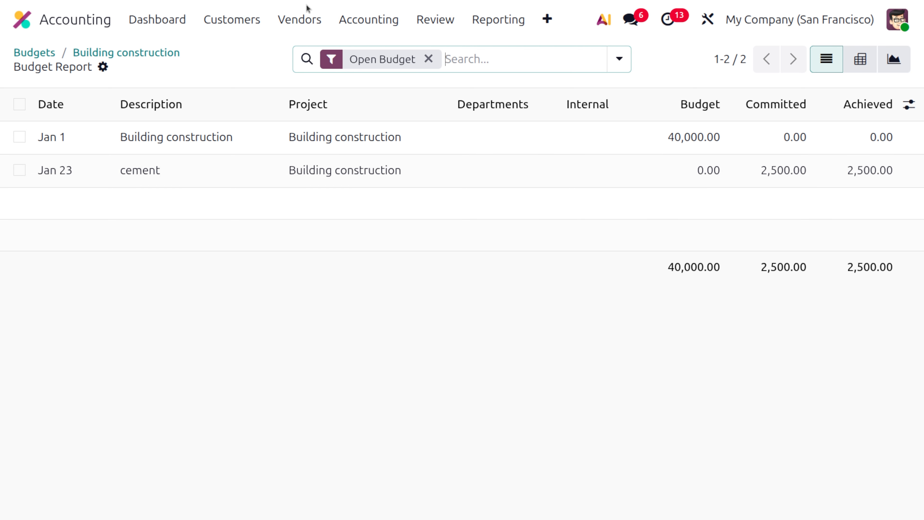
- Switch to the Purchase app and create a new request for quotation with Gemini Furniture as the vendor
click(24, 16)
text(pu)
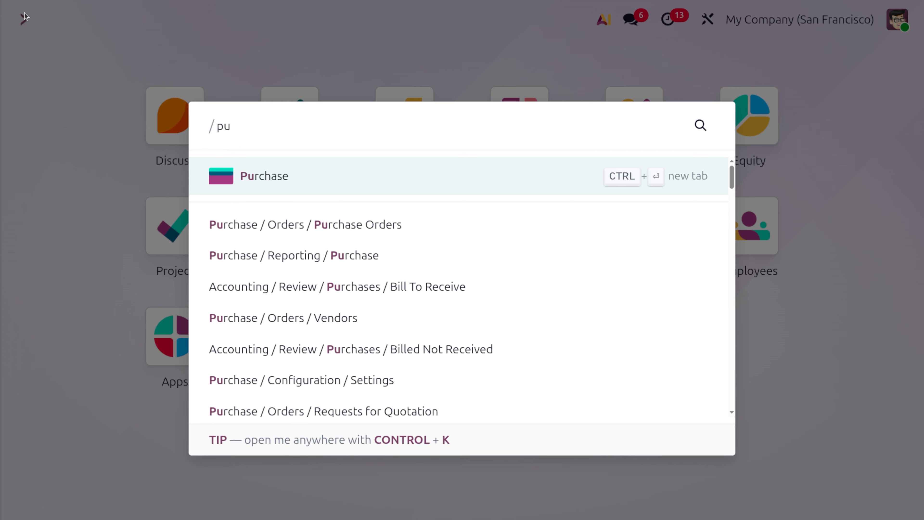
key(Return)
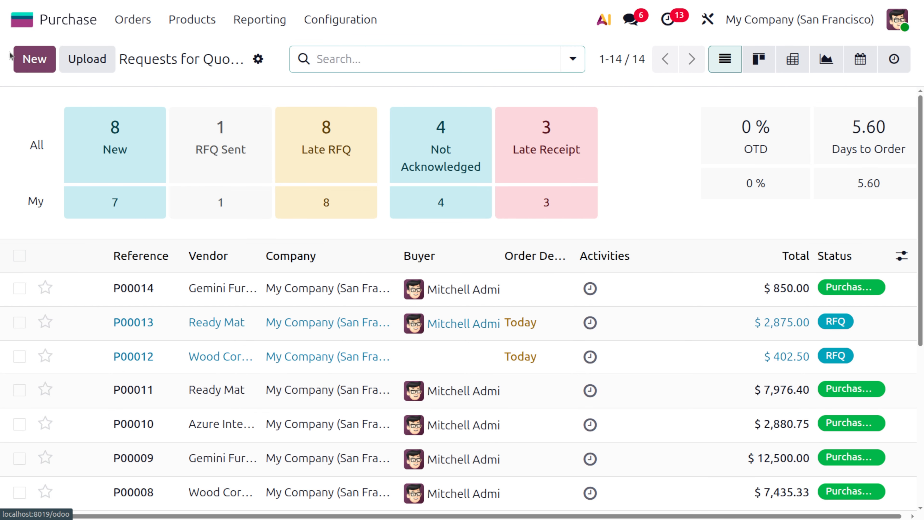
click(35, 59)
click(211, 223)
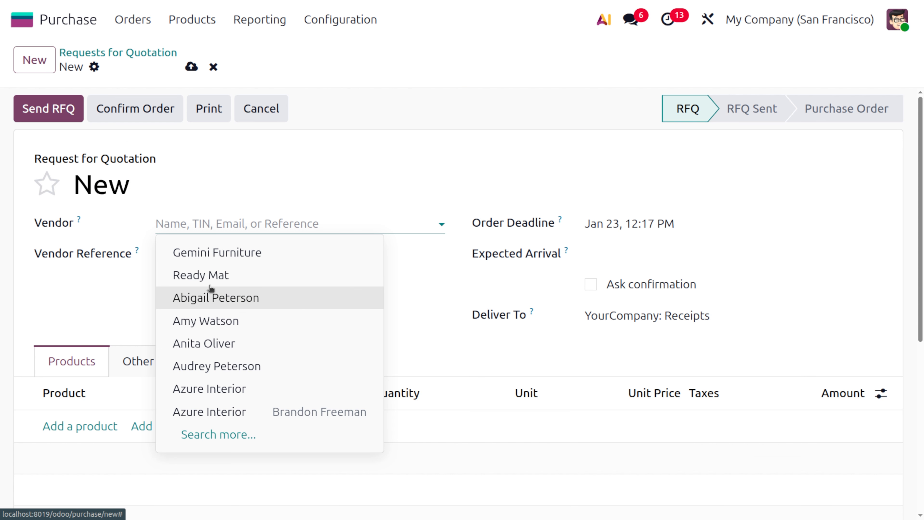
click(209, 255)
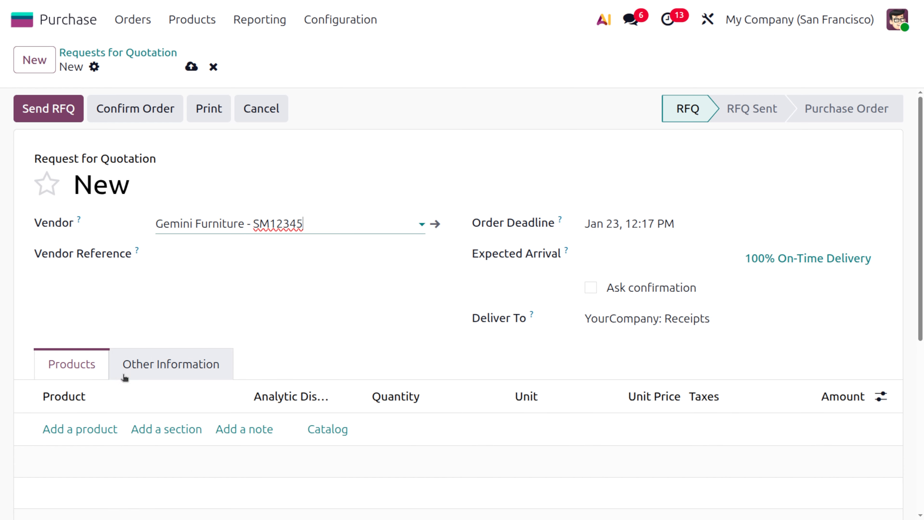
- Add Customizable Desk (White, Custom) to the quotation, remove its tax, and set the unit price to 750
click(90, 430)
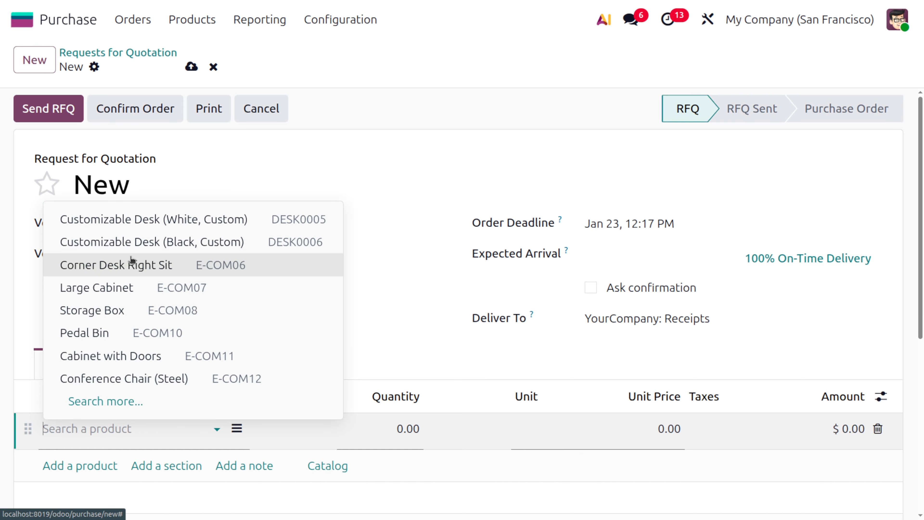
click(127, 232)
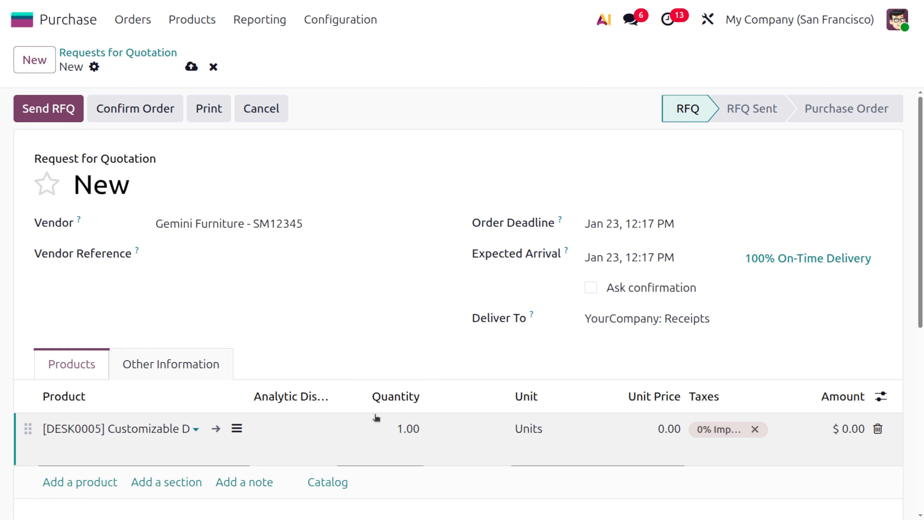
click(754, 431)
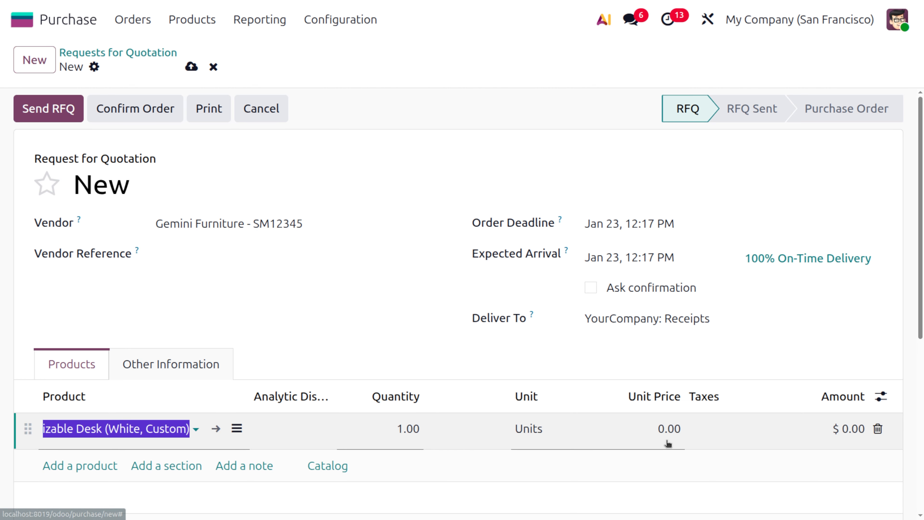
click(666, 435)
text(7)
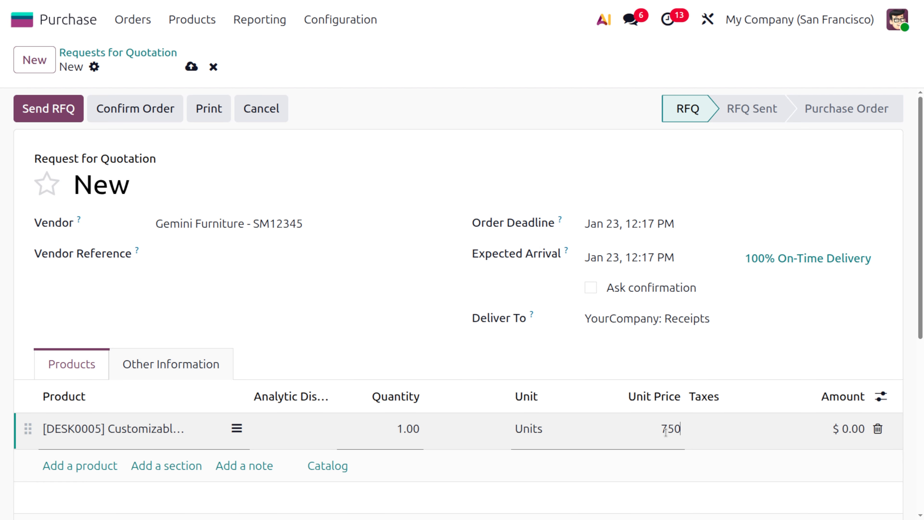
text(50)
- Assign the desk line's analytic distribution 100% to the Building construction project and save the quotation
click(291, 430)
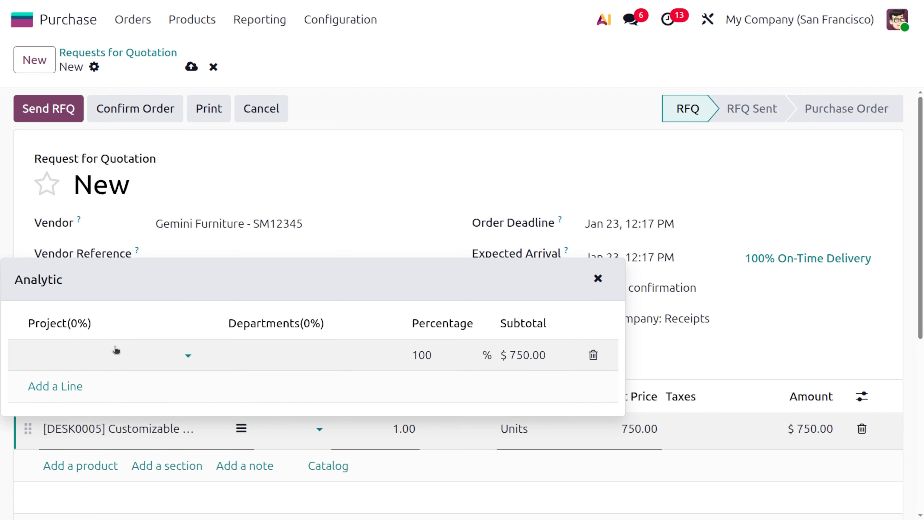
click(98, 358)
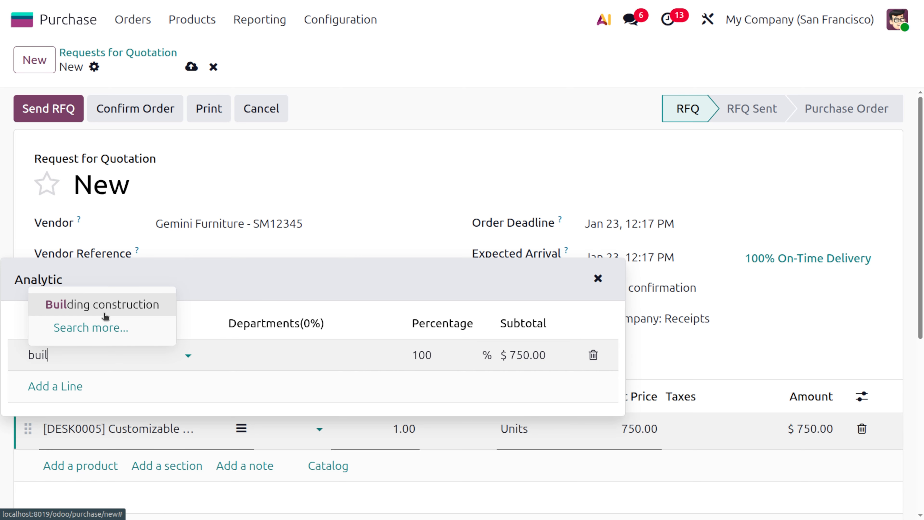
click(105, 306)
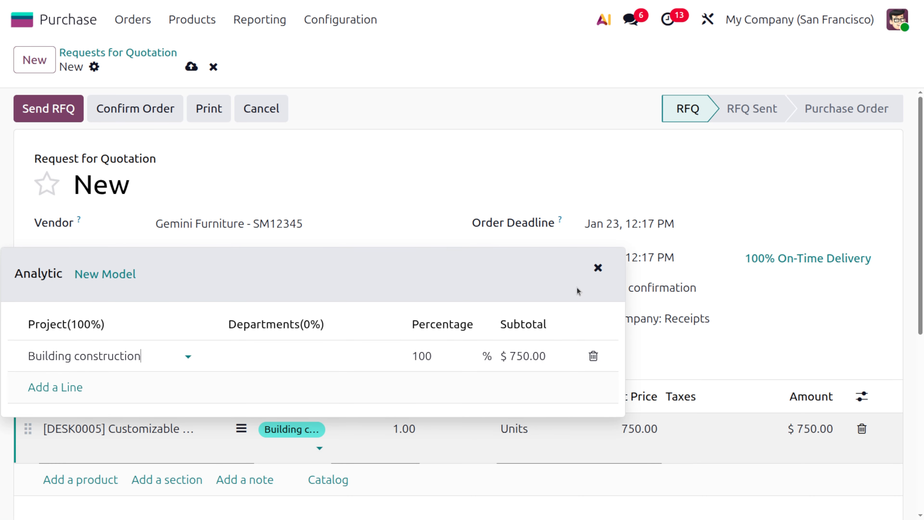
click(597, 268)
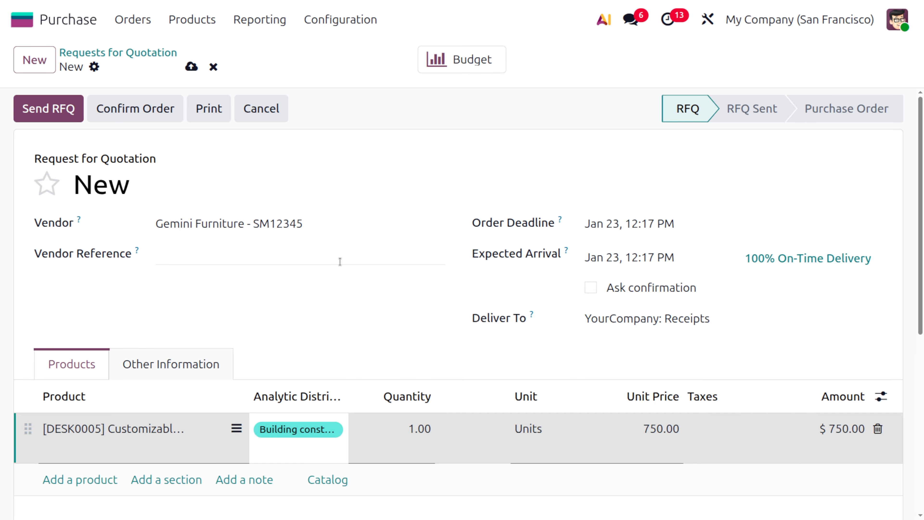
click(189, 73)
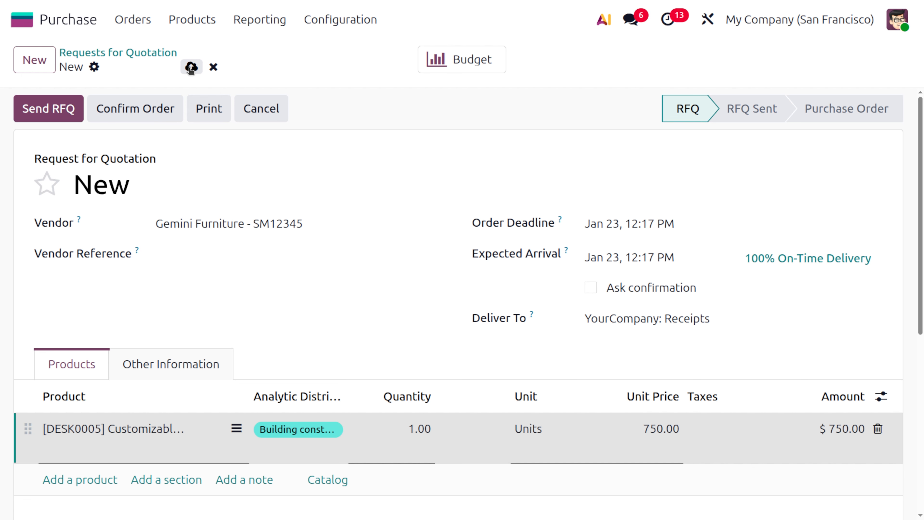
click(190, 69)
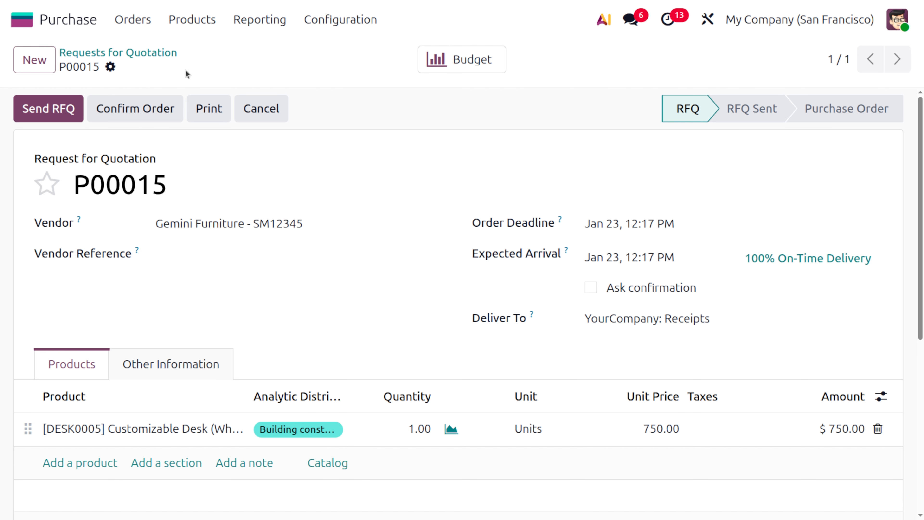
- Confirm the quotation as a purchase order and validate the receipt of the desk
click(130, 117)
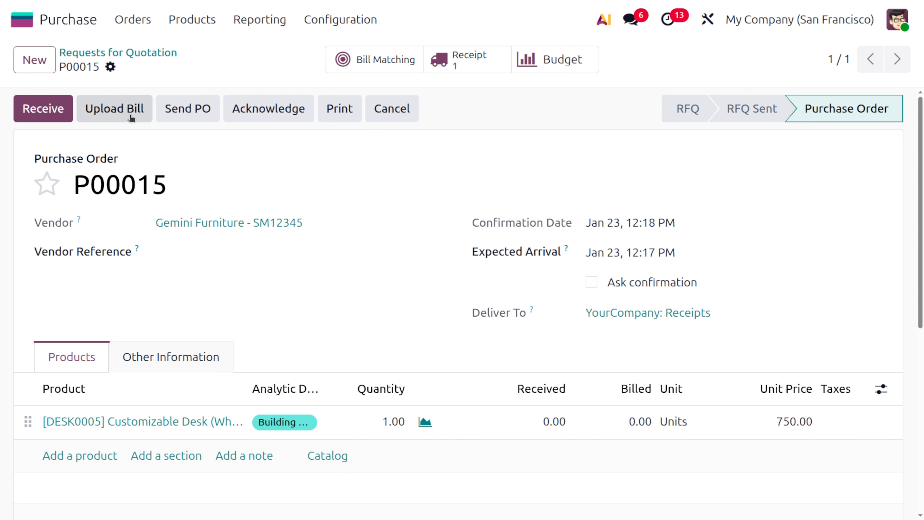
click(44, 112)
click(46, 111)
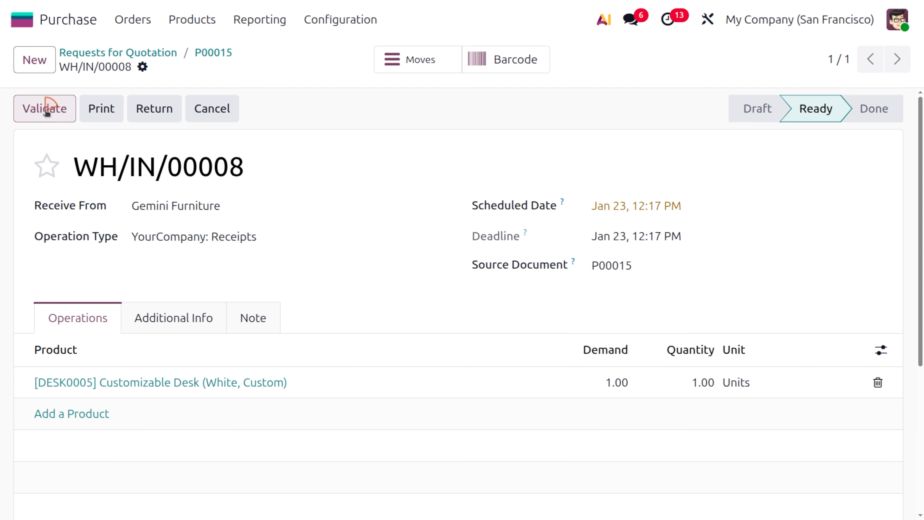
- Go to the analytic budgets and examine the committed and achieved amounts of the Building construction budget
click(29, 23)
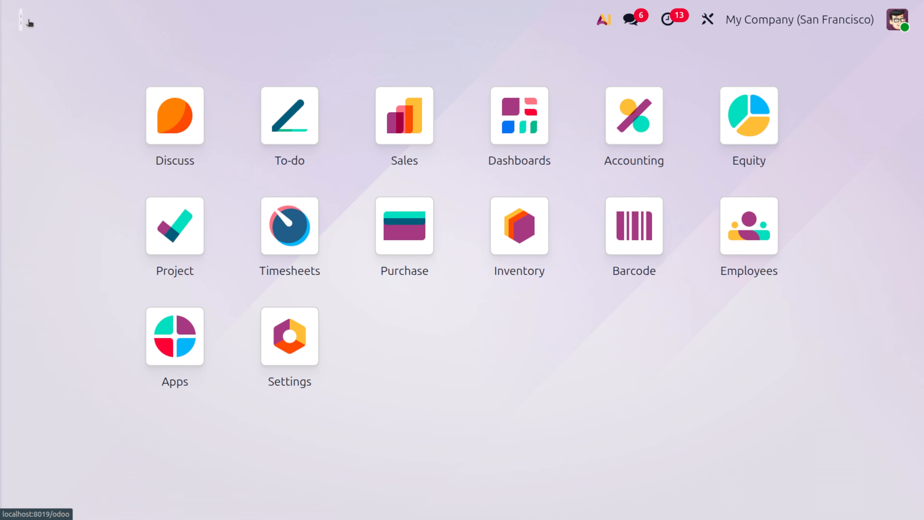
text(ana)
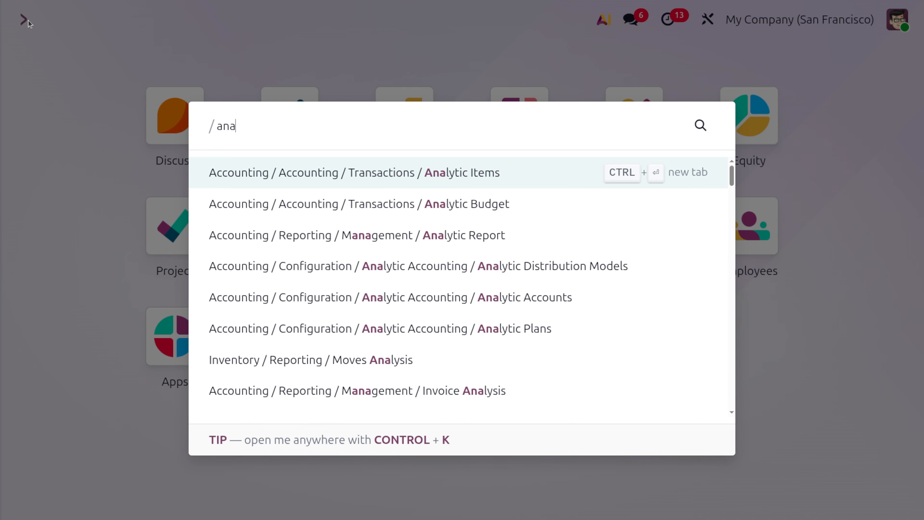
key(Down)
key(Return)
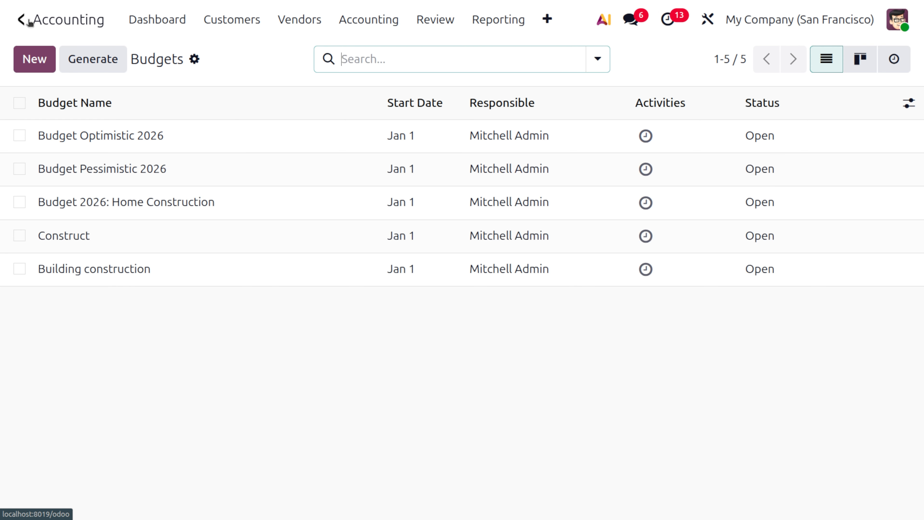
click(152, 268)
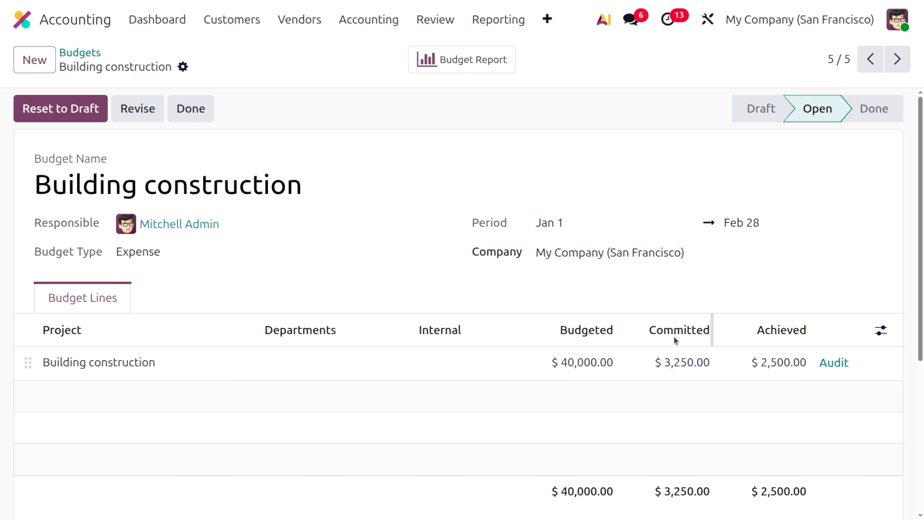
mouse_move(685, 339)
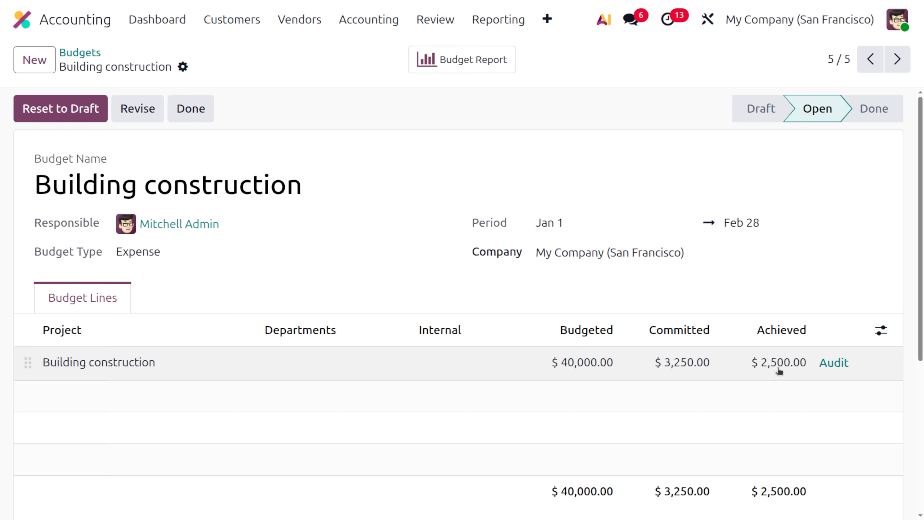
- View the vendor bills list, and switch to the Purchase app to open purchase order P00015
click(296, 19)
click(313, 58)
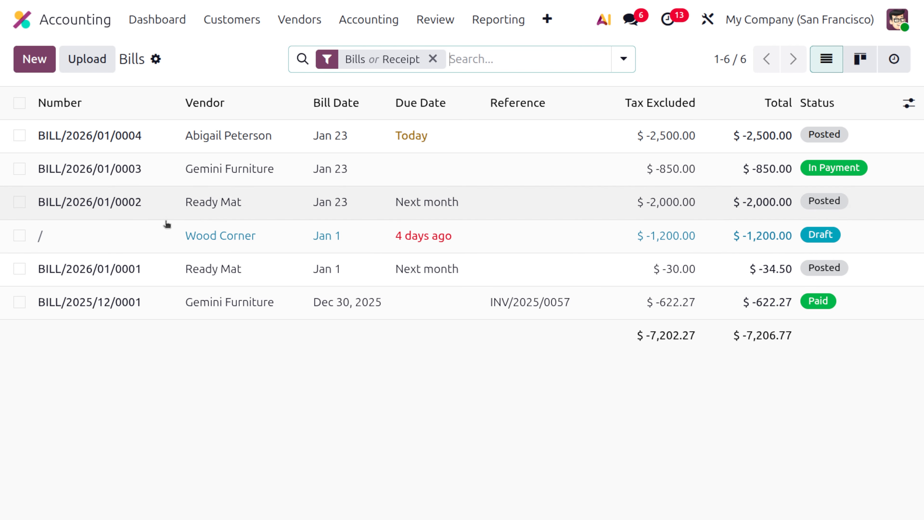
click(26, 26)
text(pu)
key(Return)
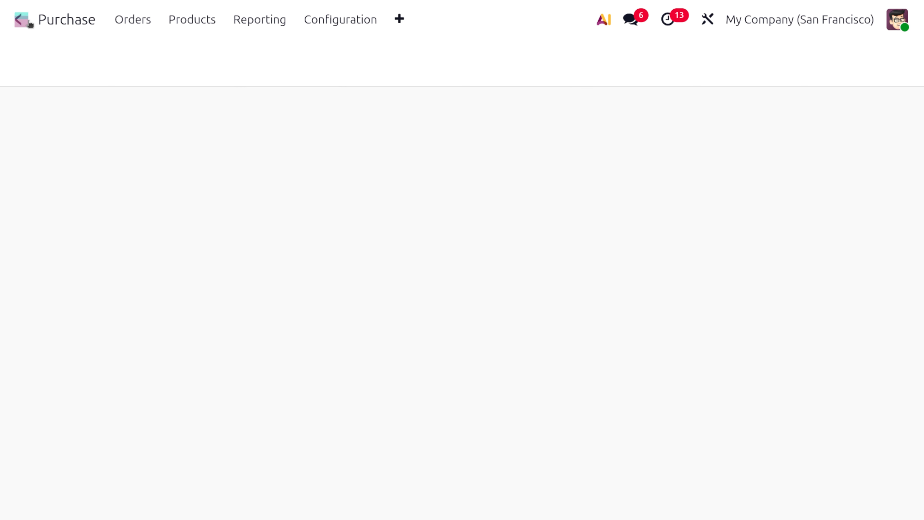
click(229, 274)
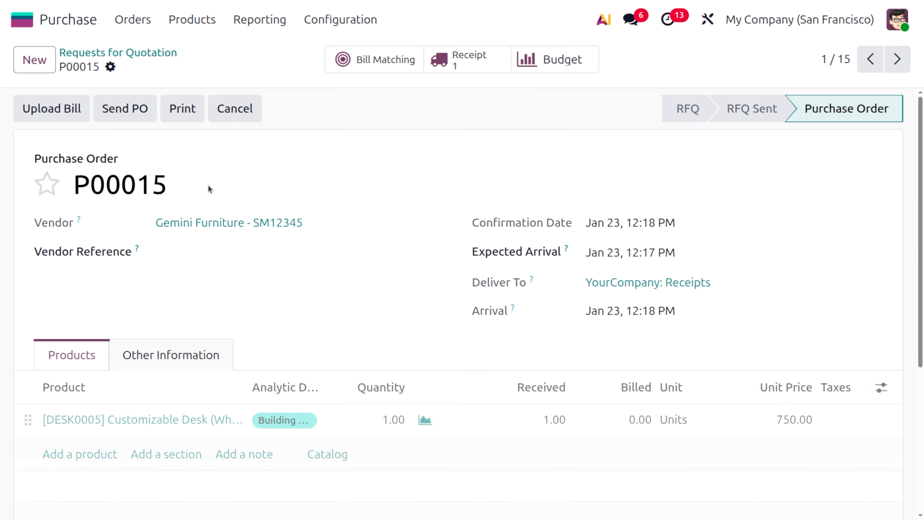
- Print the purchase order and upload Purchase Order - P00015.pdf as its vendor bill
click(175, 109)
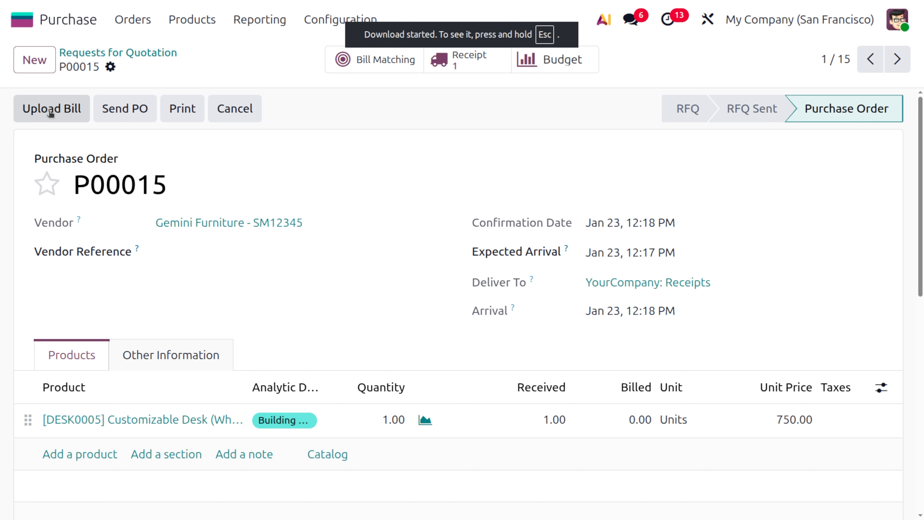
click(51, 109)
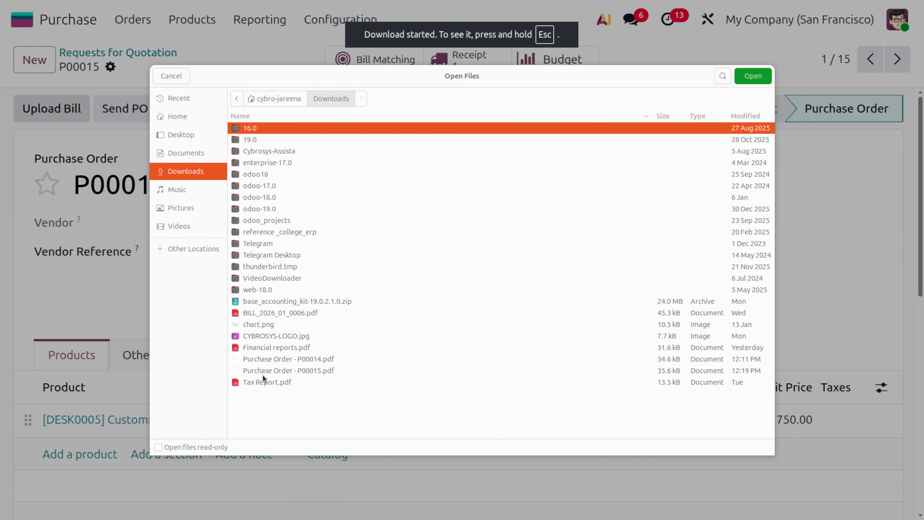
click(270, 372)
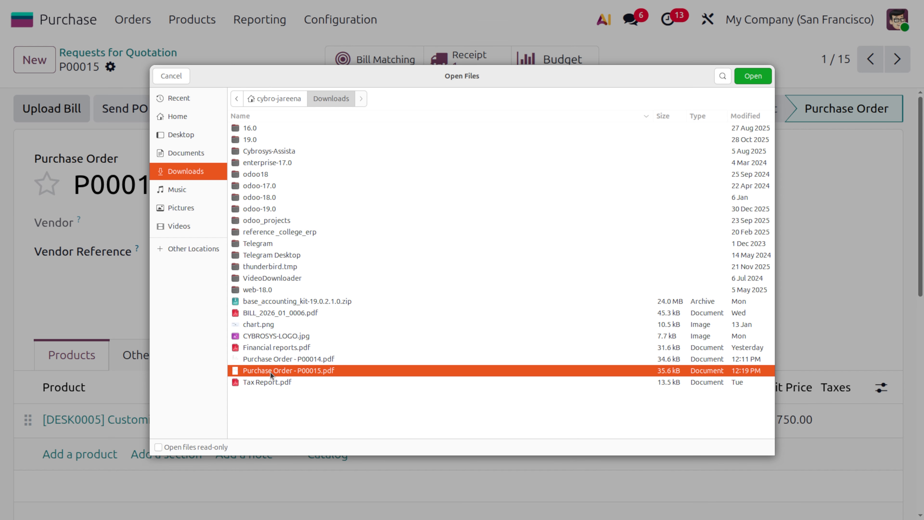
double_click(270, 372)
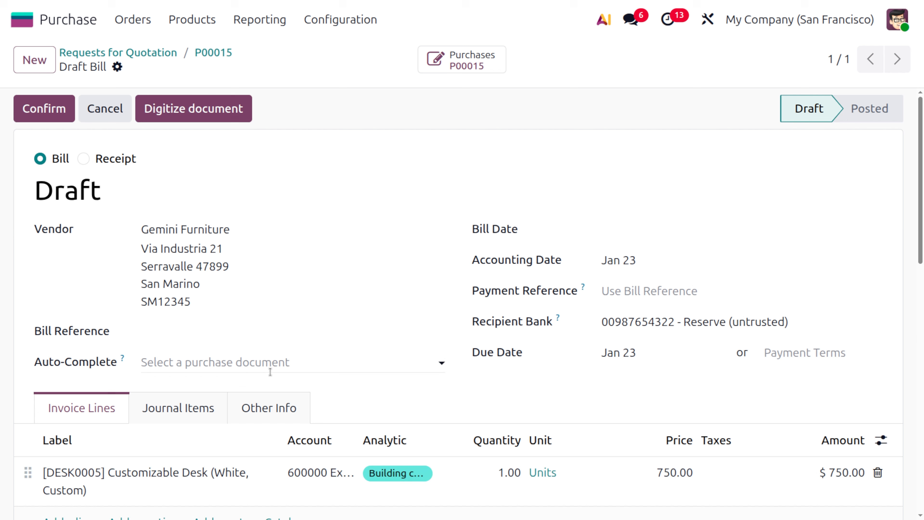
- Set the draft vendor bill's date to January 23, 2026 and confirm the bill
click(56, 113)
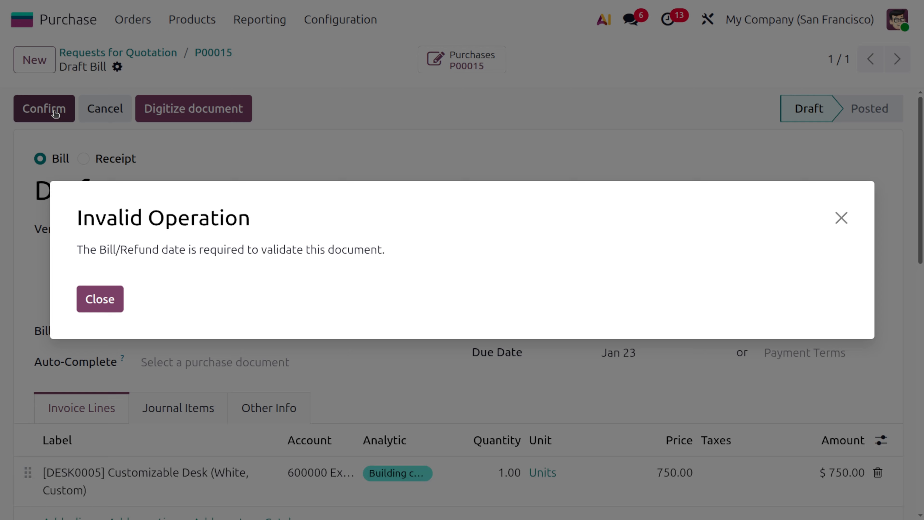
click(114, 305)
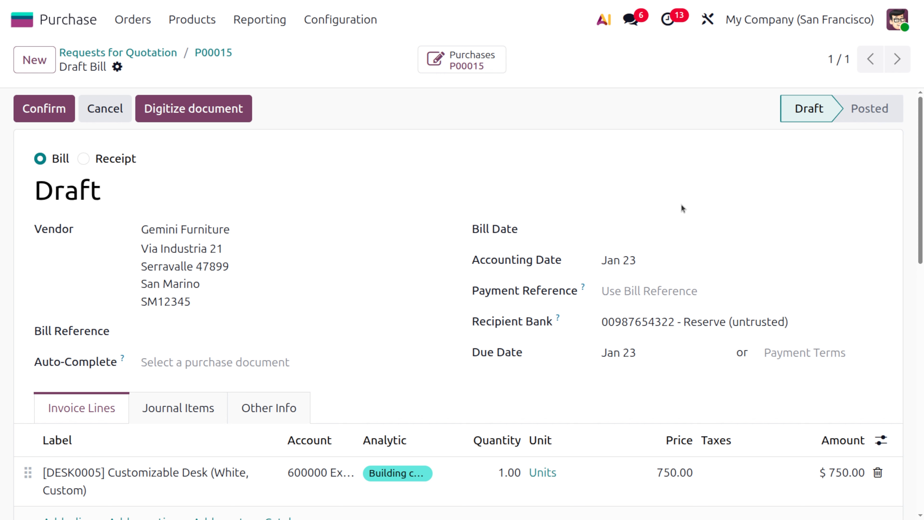
click(699, 240)
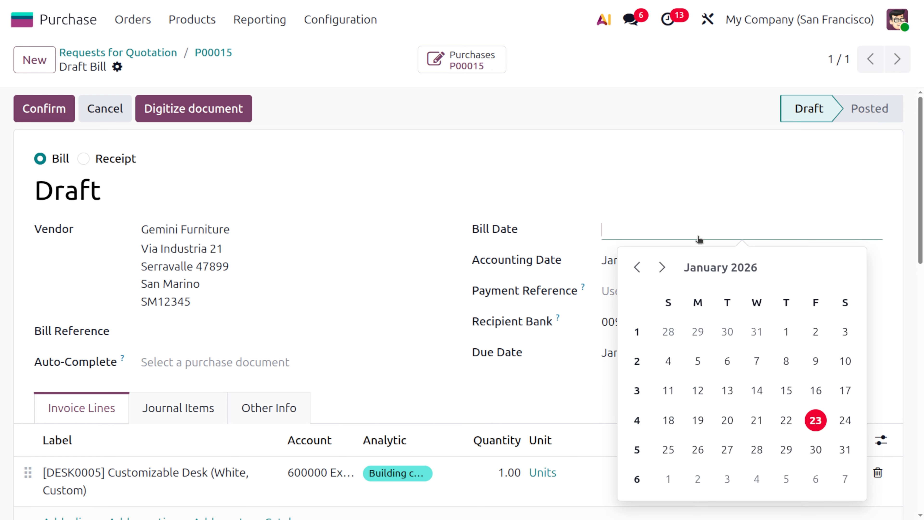
click(817, 422)
click(55, 111)
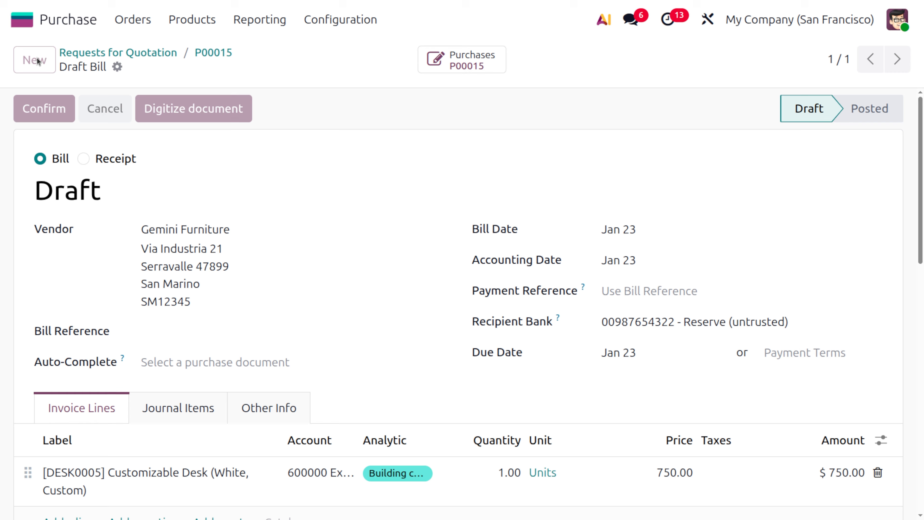
- Search the app menus for "ana" and highlight the Analytic Budget entry
click(27, 22)
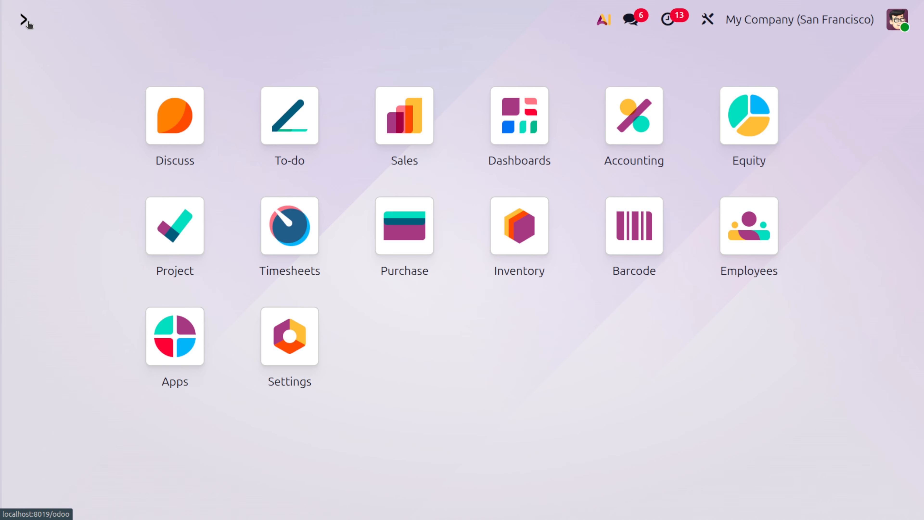
text(ana)
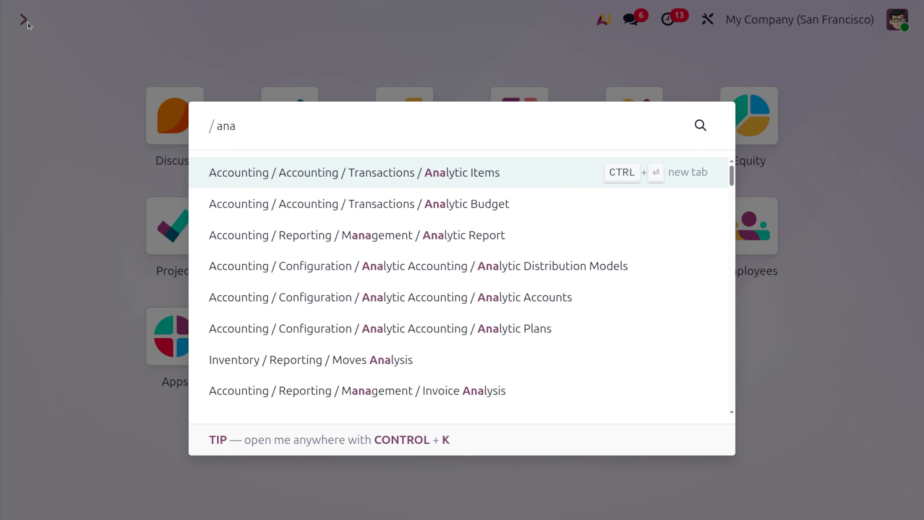
key(Down)
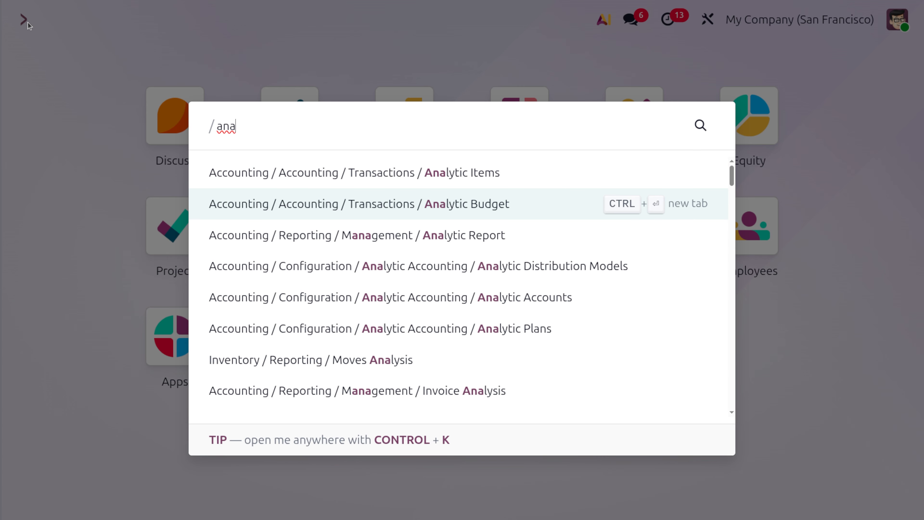
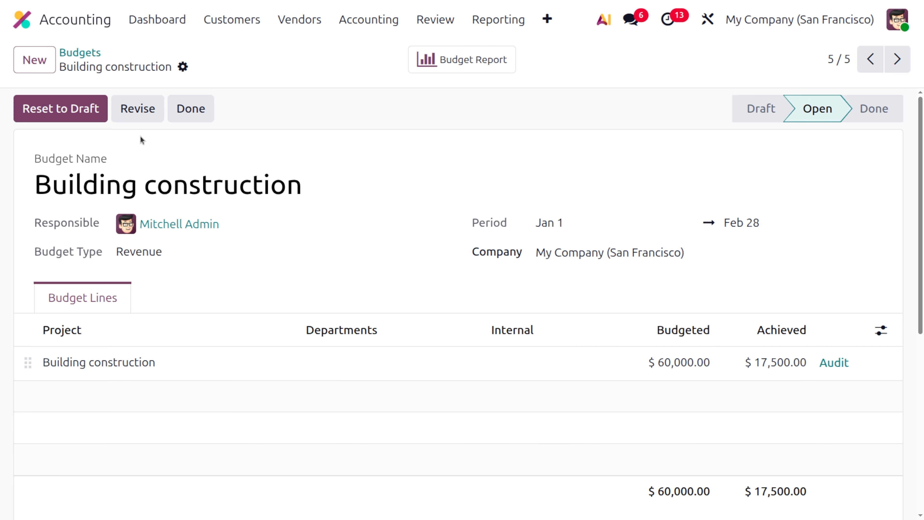
- Reset the Building construction budget to draft and change its budget type to Both
click(64, 102)
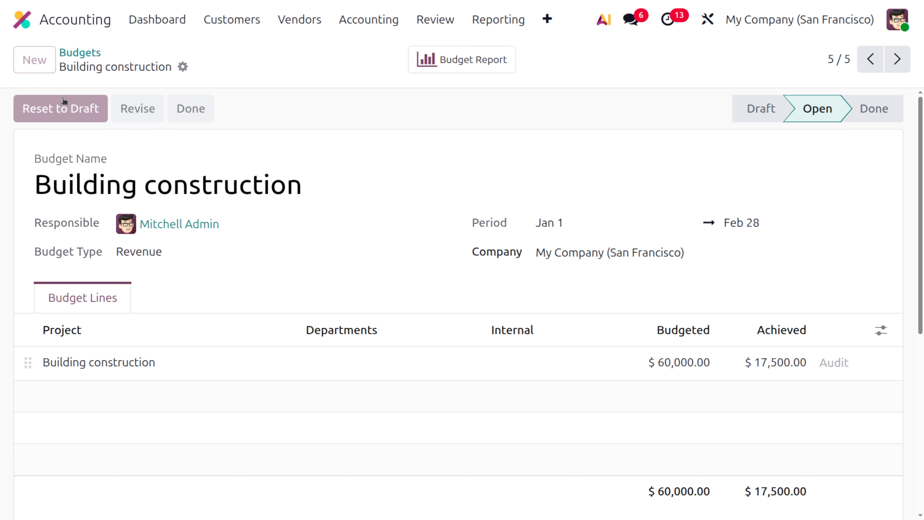
click(165, 253)
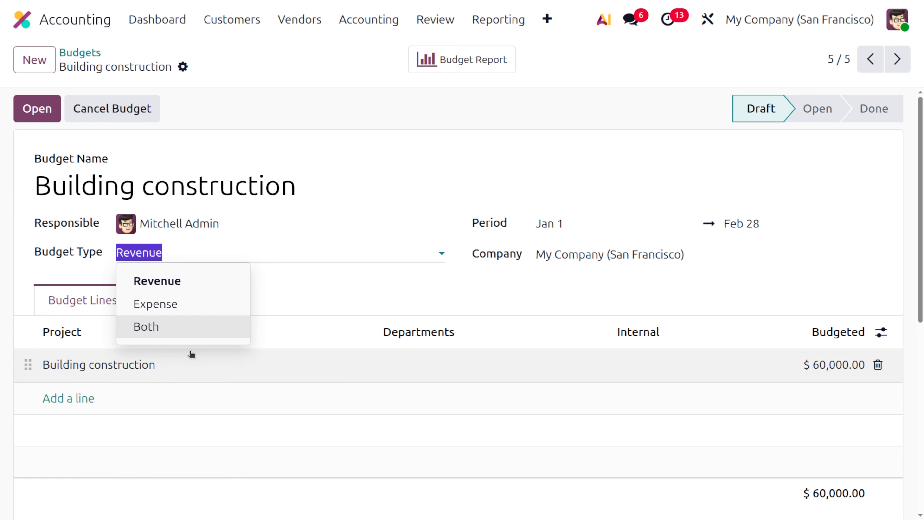
click(179, 328)
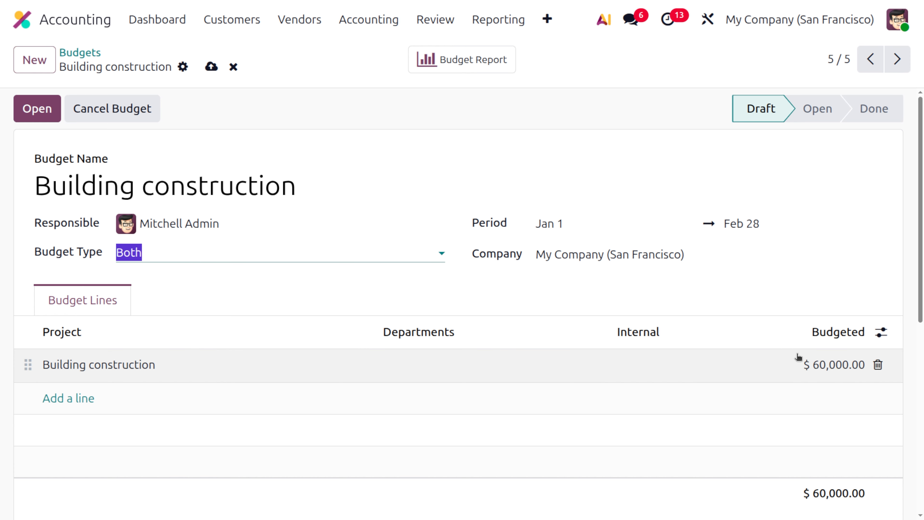
- Set the Building construction line's budgeted amount to $100,000 and save the budget
click(821, 365)
text(1)
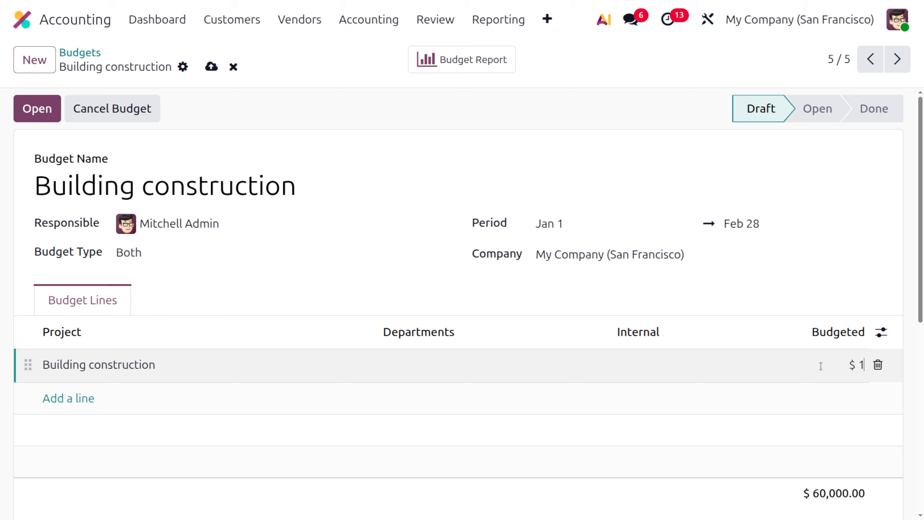
text(000000)
key(BackSpace)
click(683, 491)
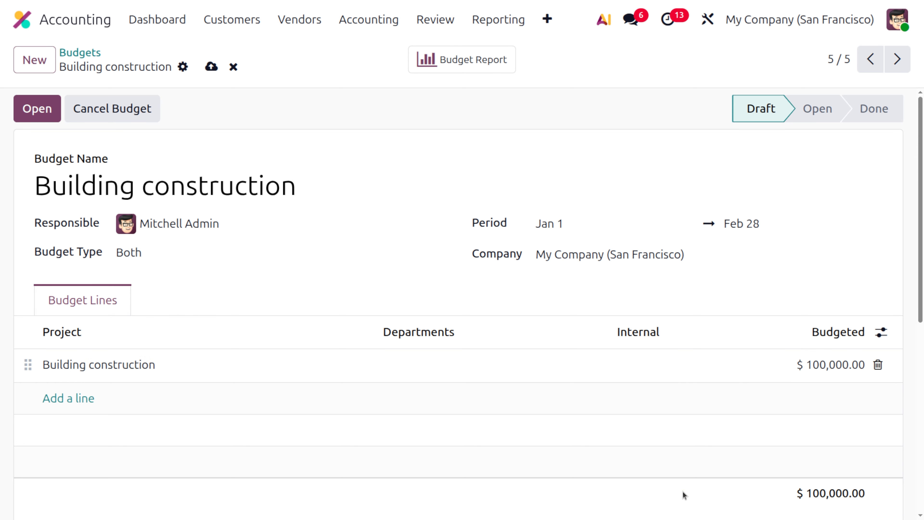
click(211, 67)
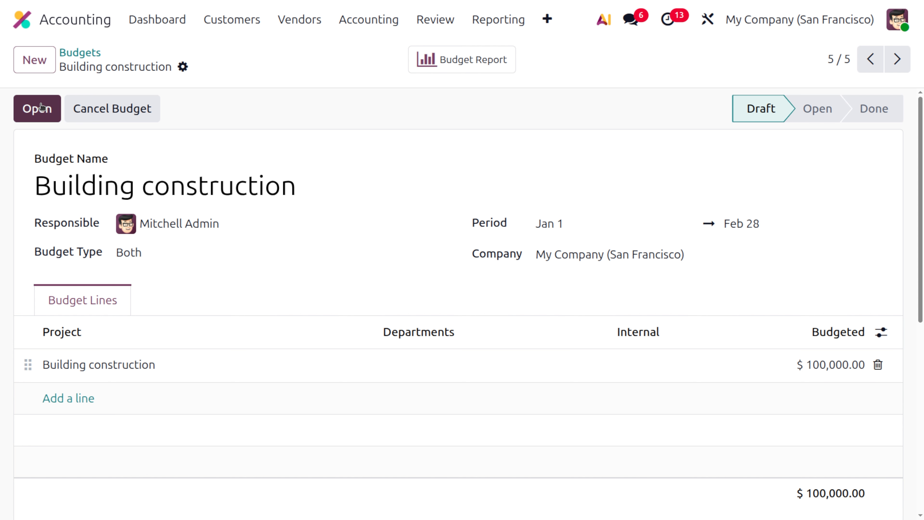
click(291, 20)
click(306, 57)
click(33, 63)
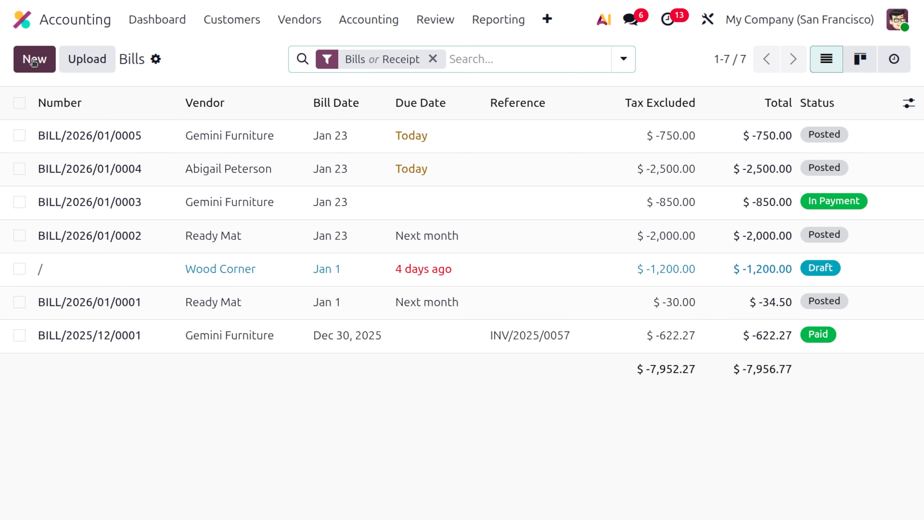
click(186, 232)
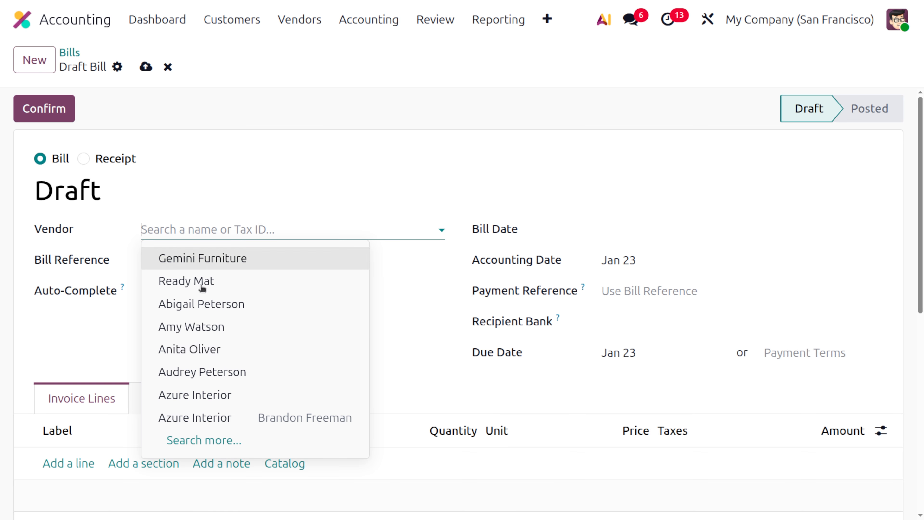
click(218, 354)
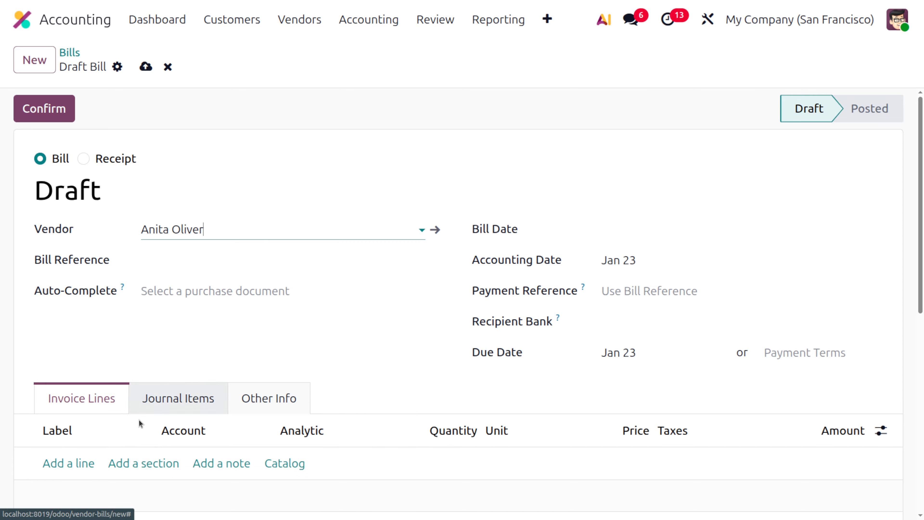
- Show the Product column in the invoice lines and add a line for the Storage Box (E-COM08)
click(86, 464)
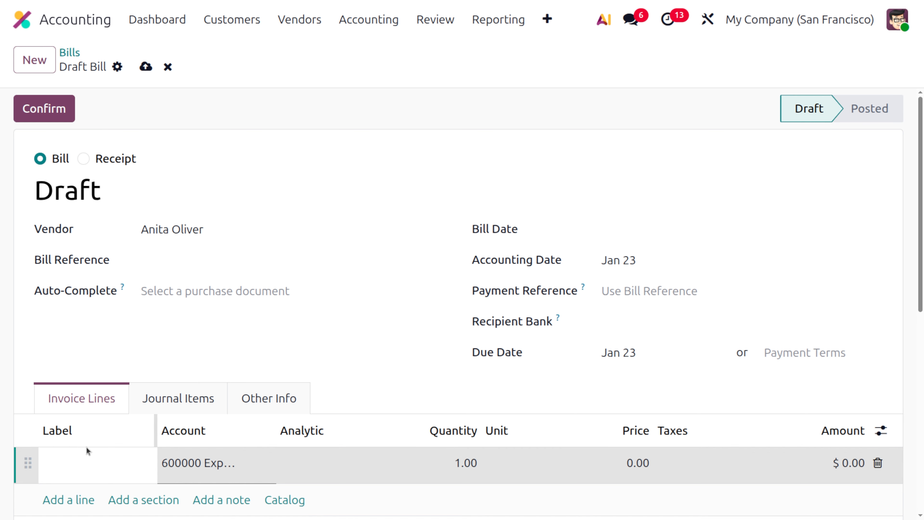
click(101, 464)
click(881, 430)
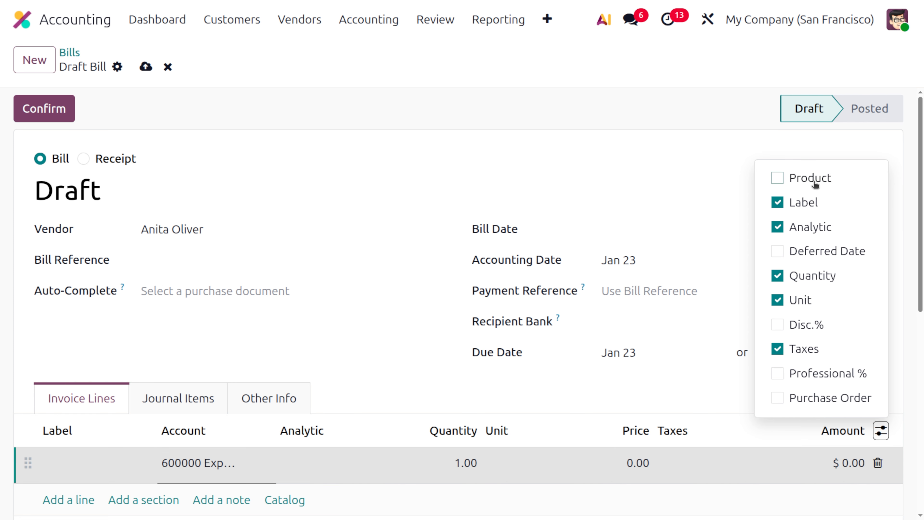
click(778, 178)
click(142, 469)
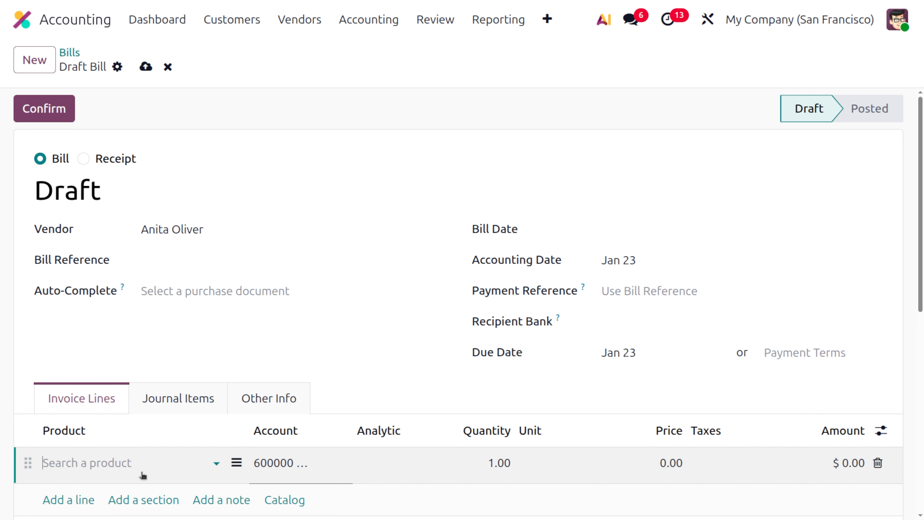
click(114, 463)
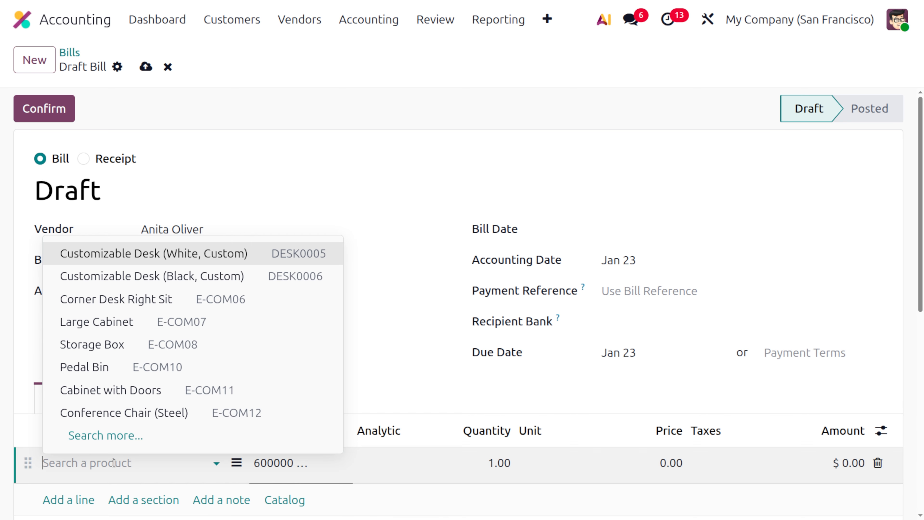
click(128, 343)
- Set the Storage Box line to quantity 100 and price 32,000 with no tax, and save the bill
click(646, 465)
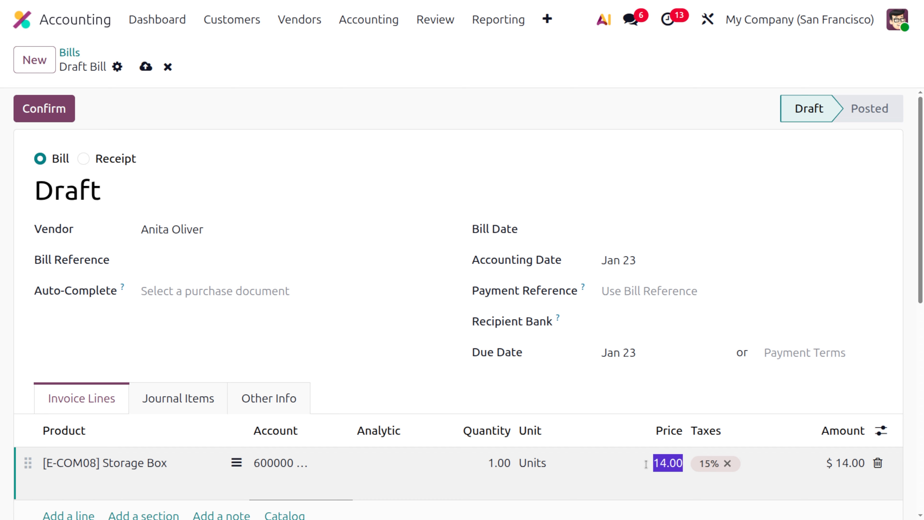
click(499, 470)
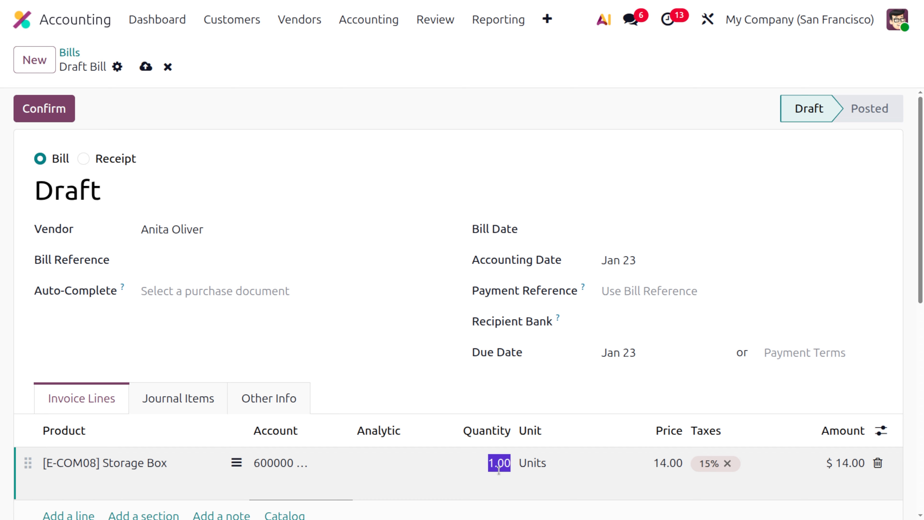
text(1)
click(653, 470)
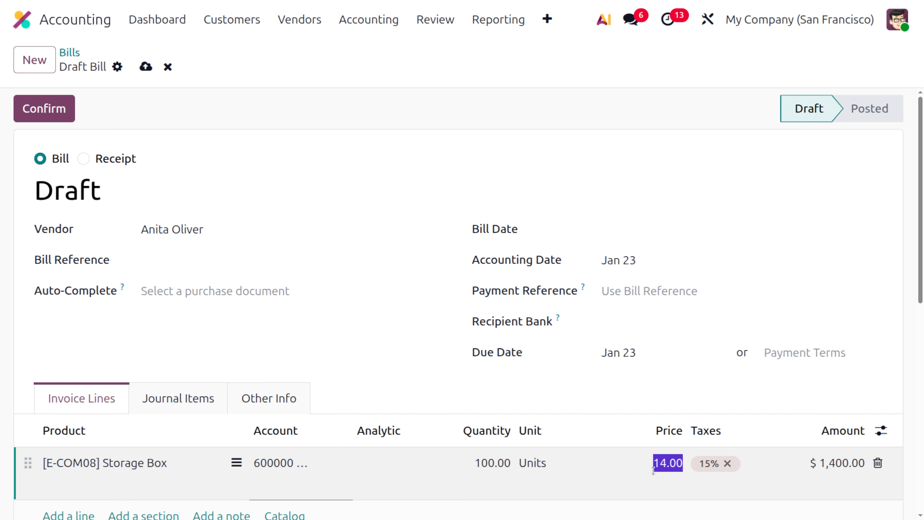
text(32000)
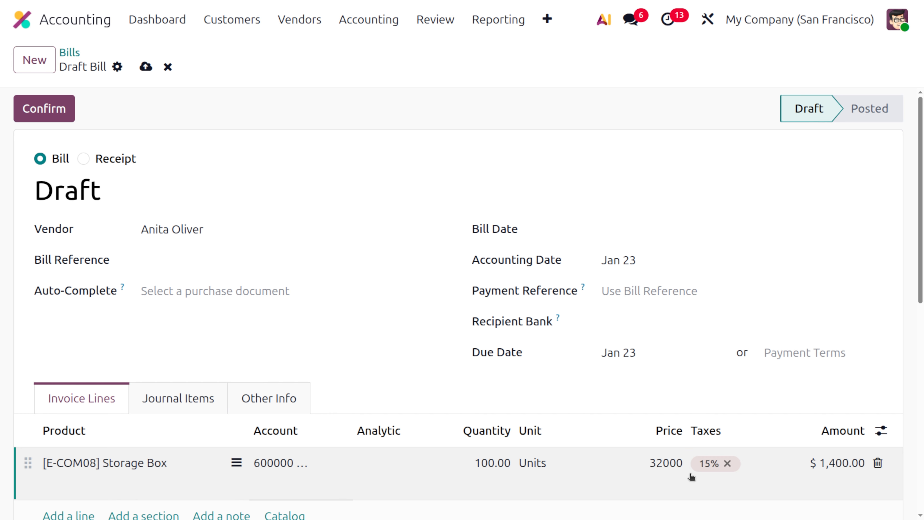
click(727, 463)
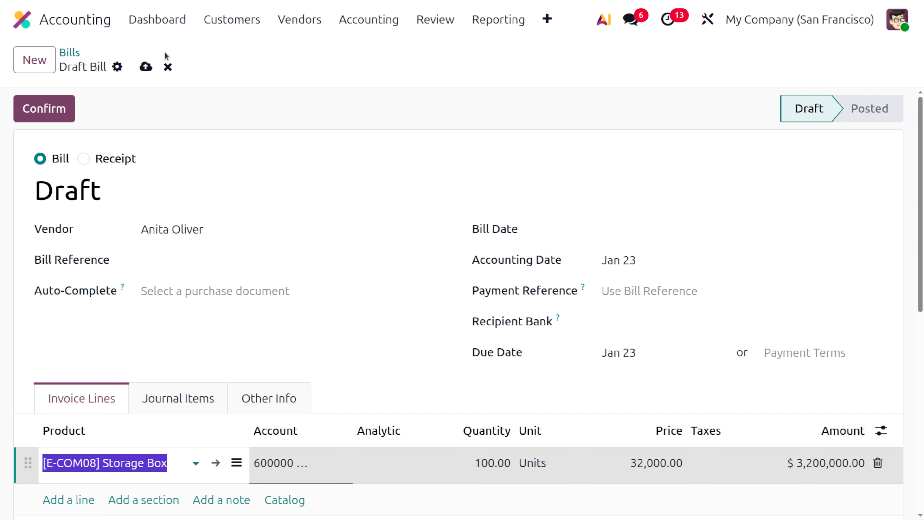
click(146, 66)
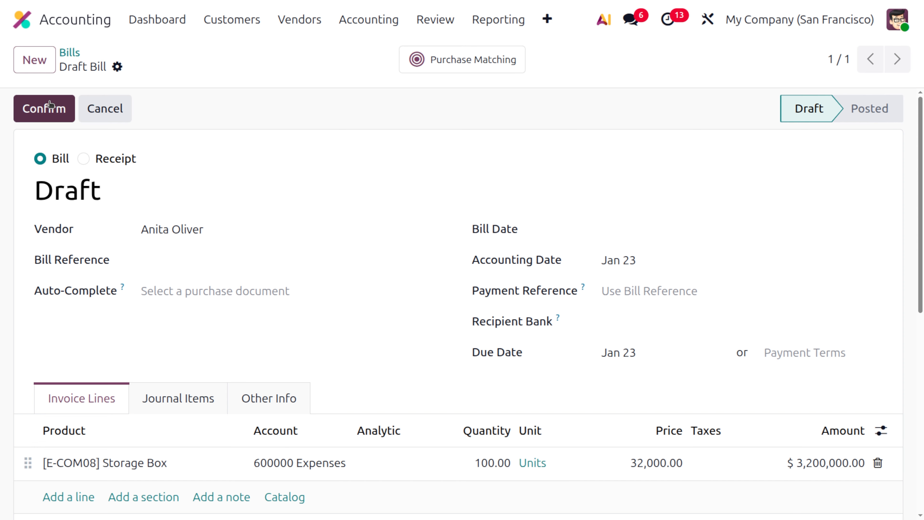
- Set the draft vendor bill's date to January 23, 2026 and confirm the bill
click(50, 105)
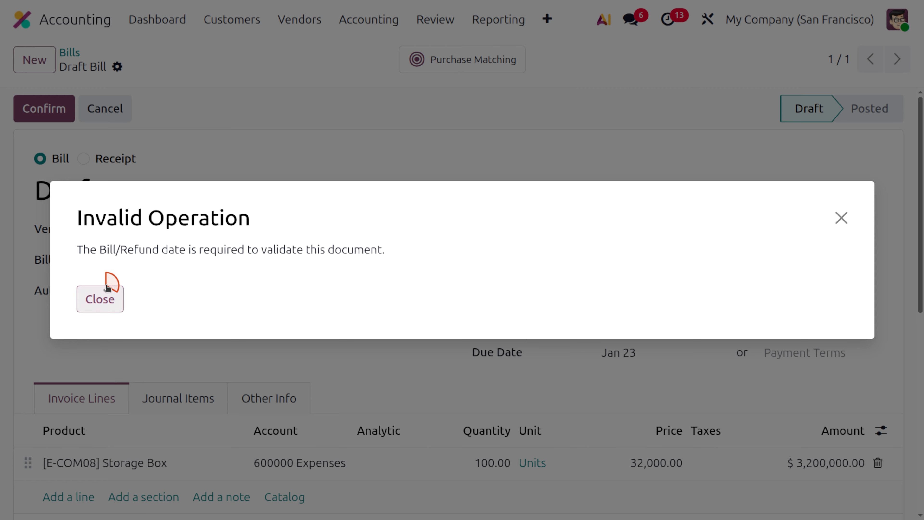
click(102, 297)
click(701, 235)
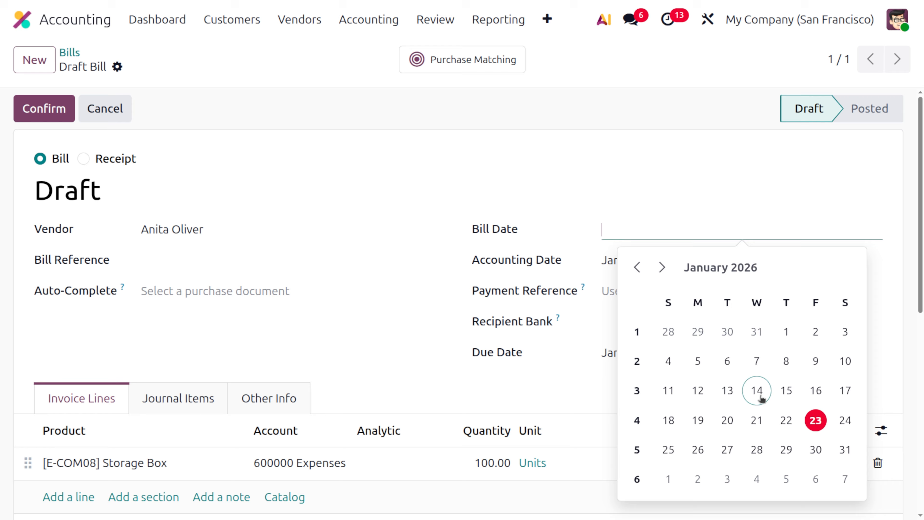
click(816, 420)
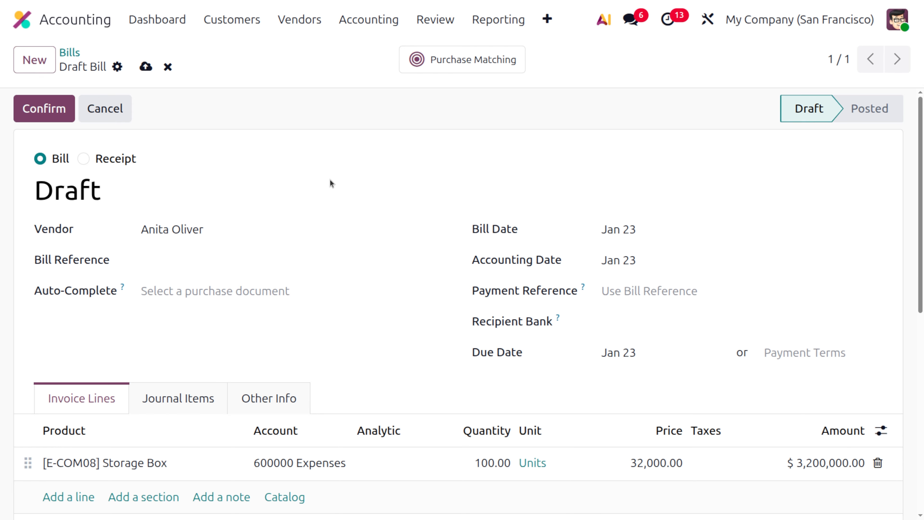
click(29, 98)
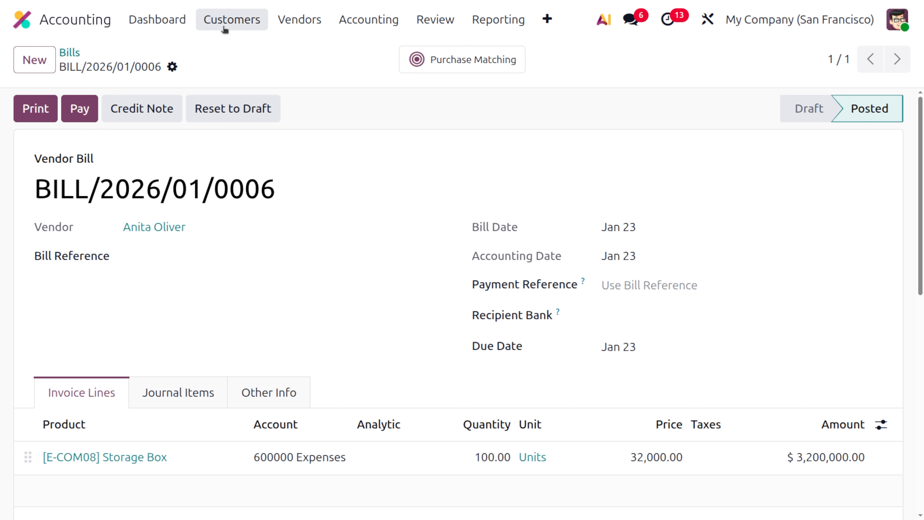
- Open the posted $17,500.00 customer invoice dated January 23 to examine its lines
click(224, 26)
click(241, 52)
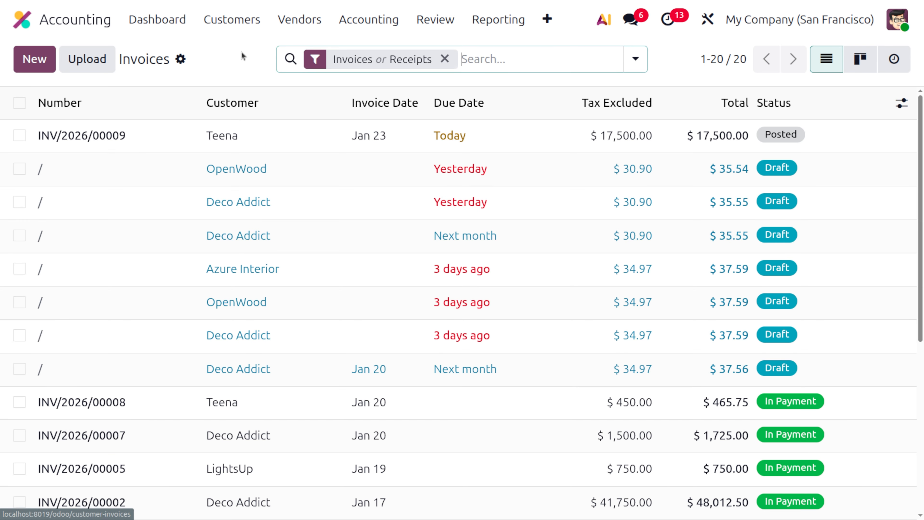
click(203, 125)
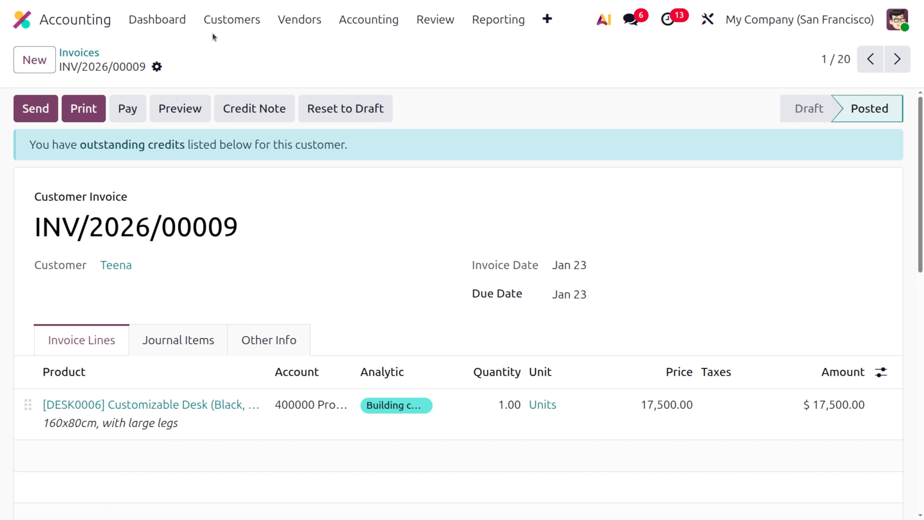
- Start a new customer invoice and choose the customer listed just below LightsUp
click(220, 26)
click(230, 52)
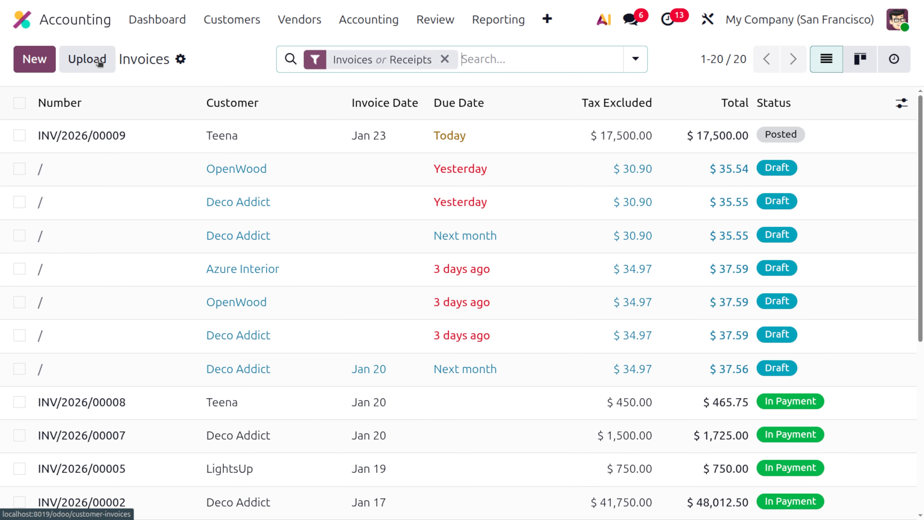
click(33, 61)
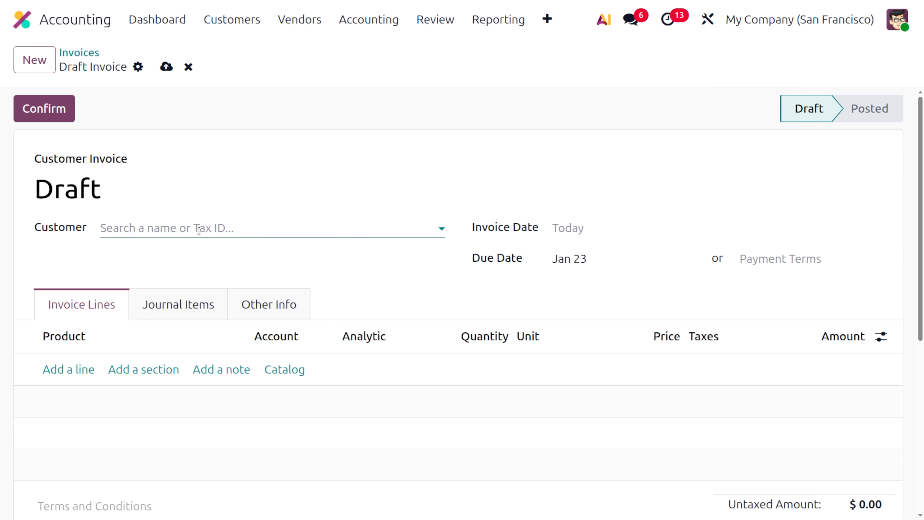
click(204, 228)
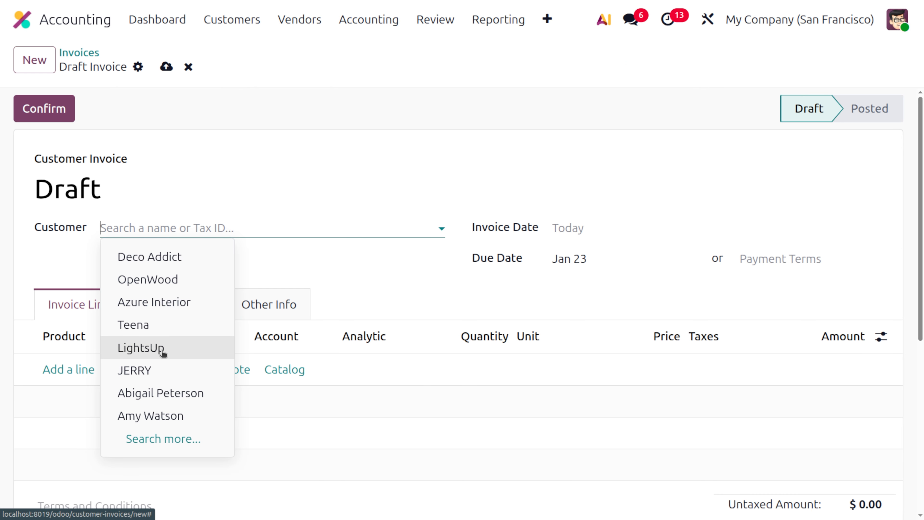
click(170, 373)
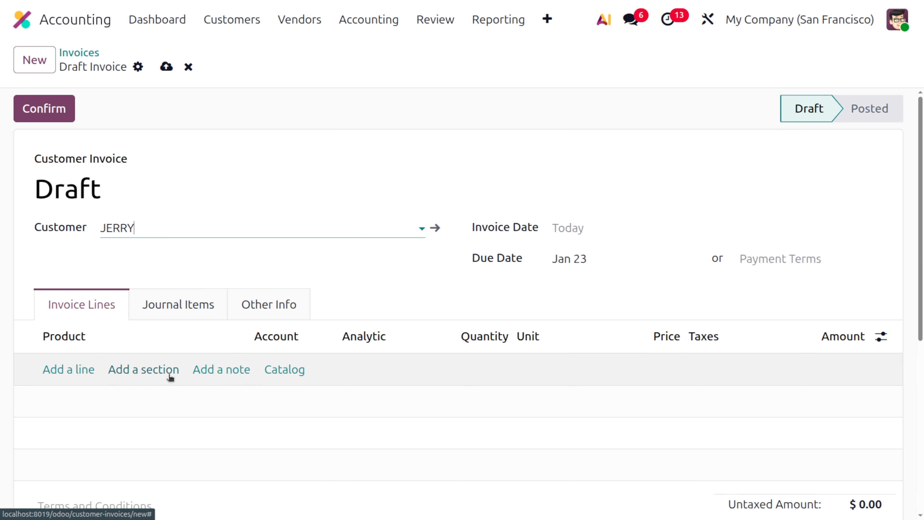
- Add a Cabinet with Doors (E-COM11) line priced at 14,000 to the draft invoice and save it
click(58, 368)
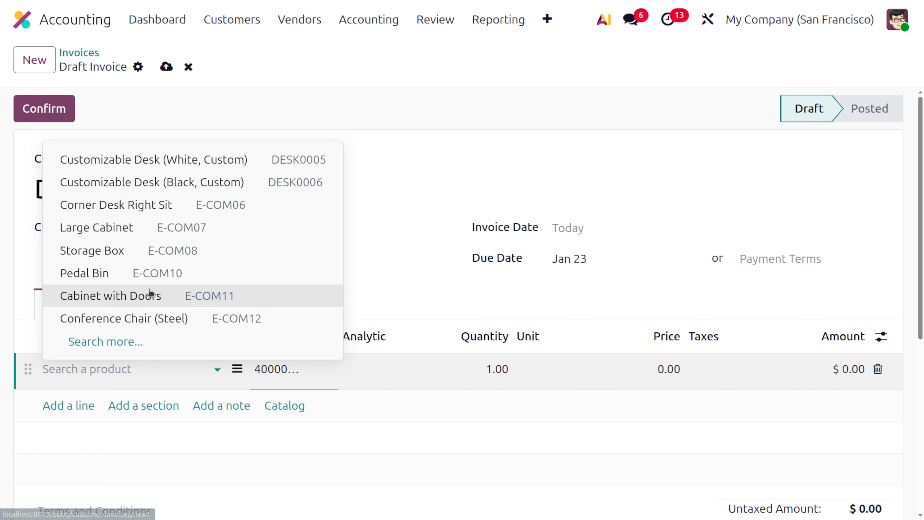
click(150, 293)
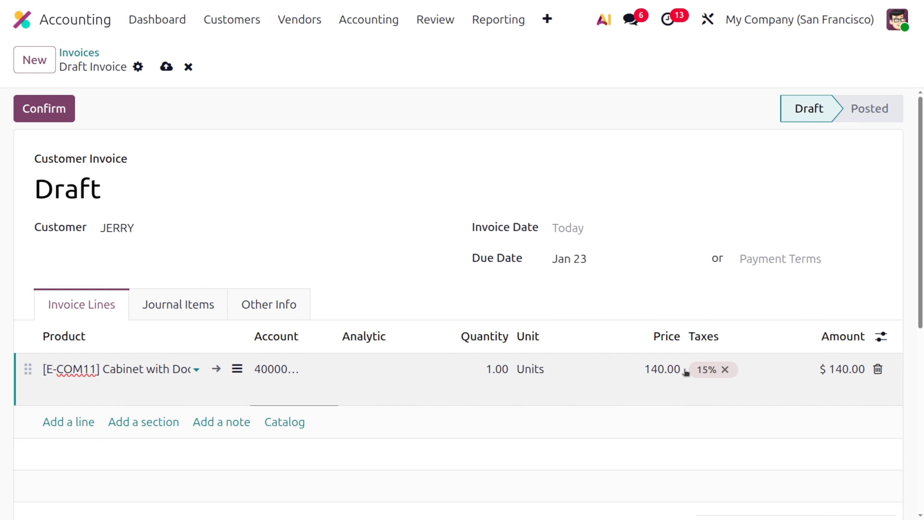
click(666, 371)
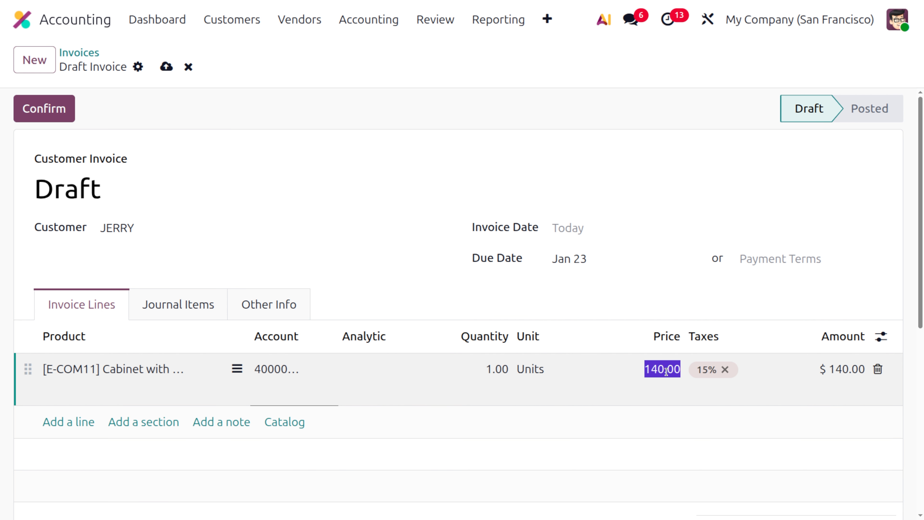
text(14000)
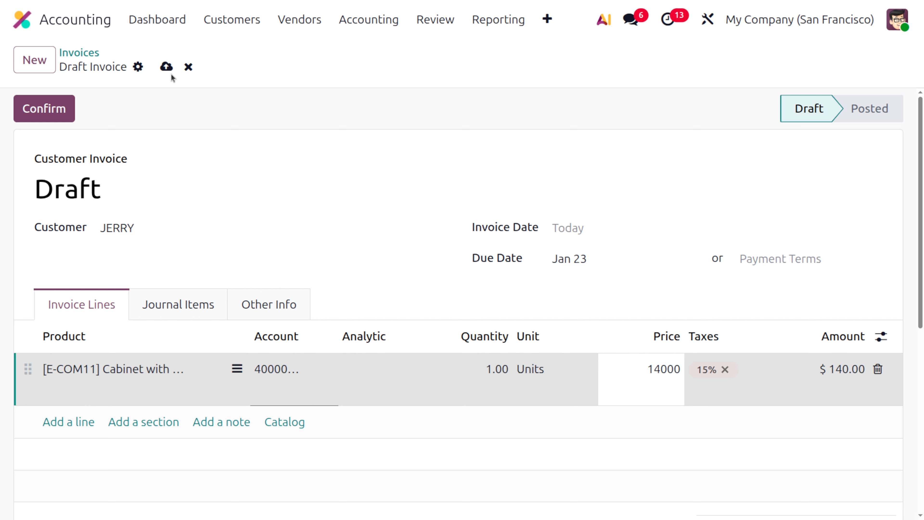
click(168, 69)
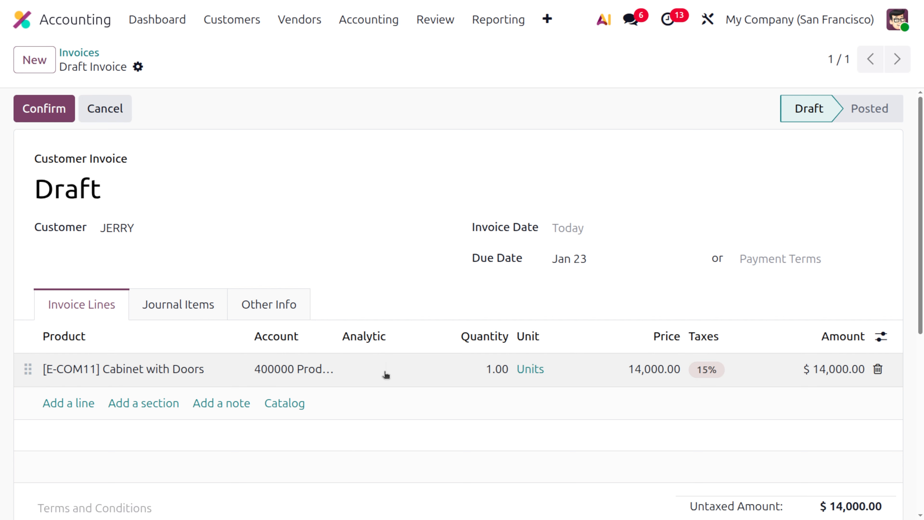
- Assign the Building construction project as the analytic distribution of the Cabinet with Doors line
click(386, 375)
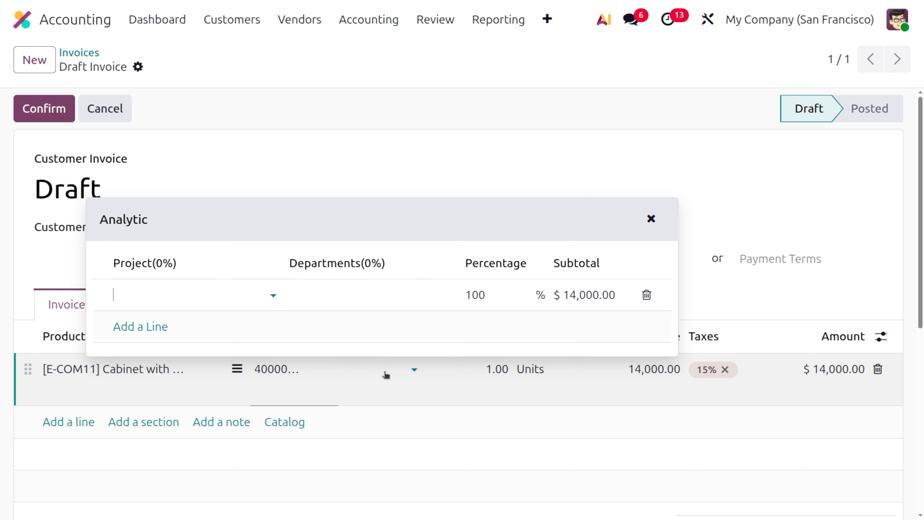
click(192, 300)
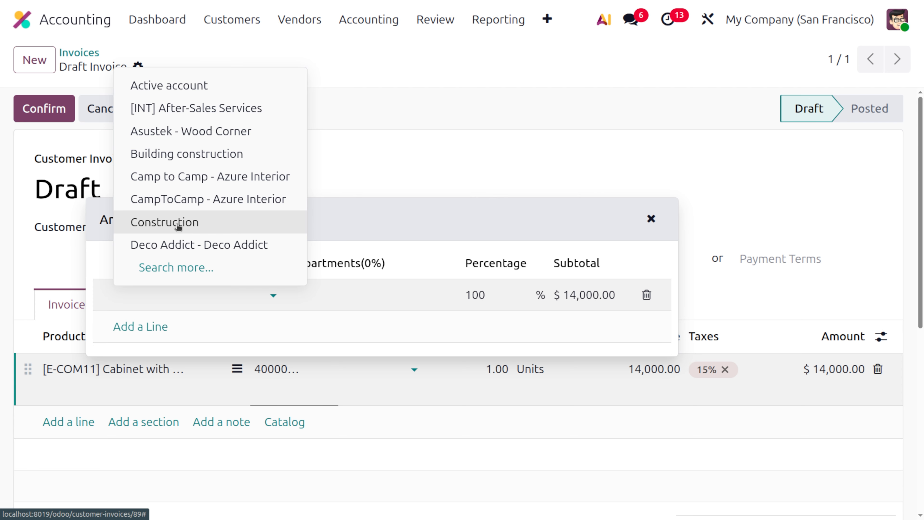
text(ho)
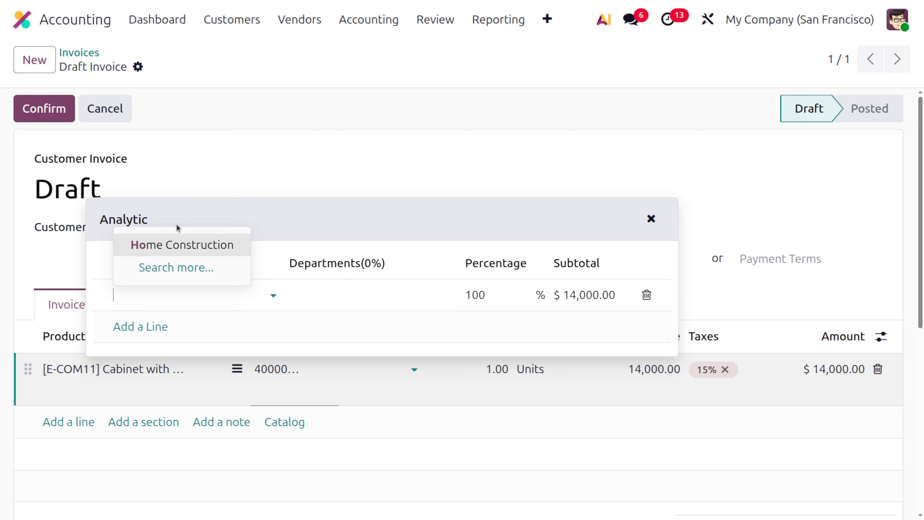
text(bul)
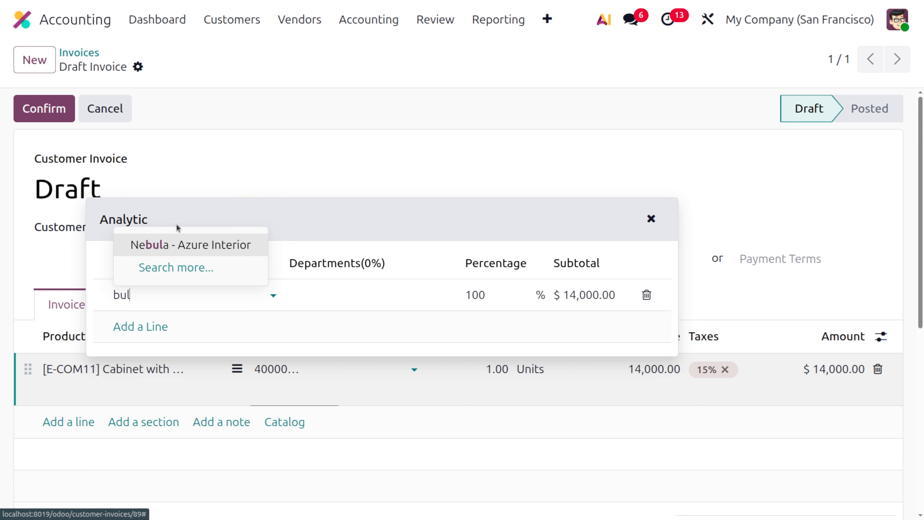
key(BackSpace)
key(BackSpace)
key(BackSpace)
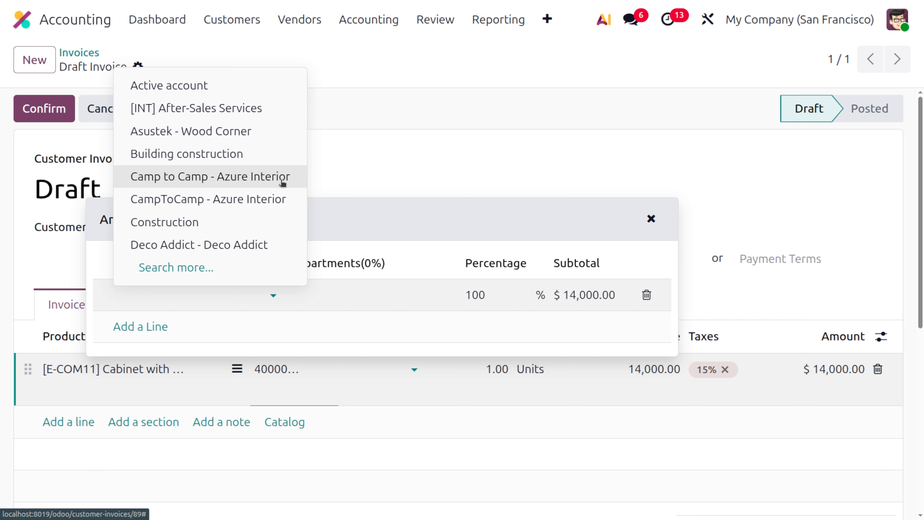
click(201, 306)
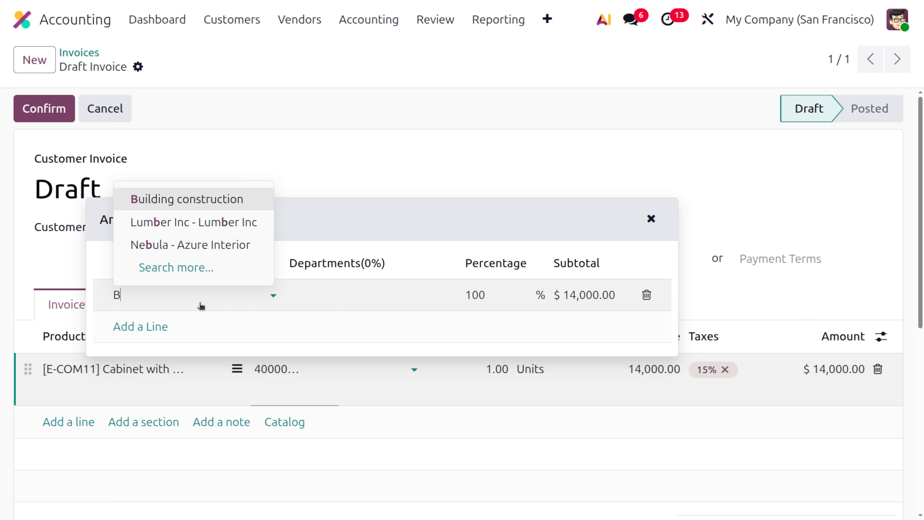
key(Return)
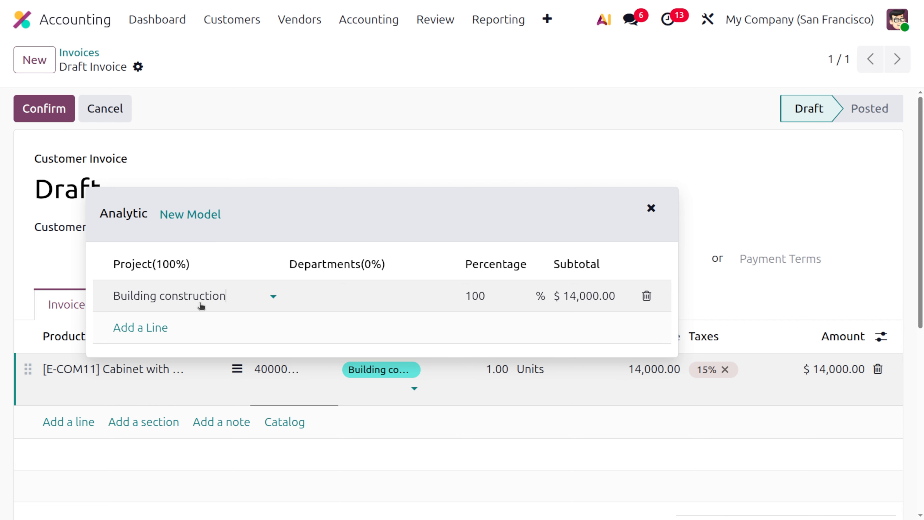
- Set the Building construction share of the Cabinet with Doors line's analytic distribution to 50%, then save and confirm the invoice
click(488, 290)
text(50)
click(494, 230)
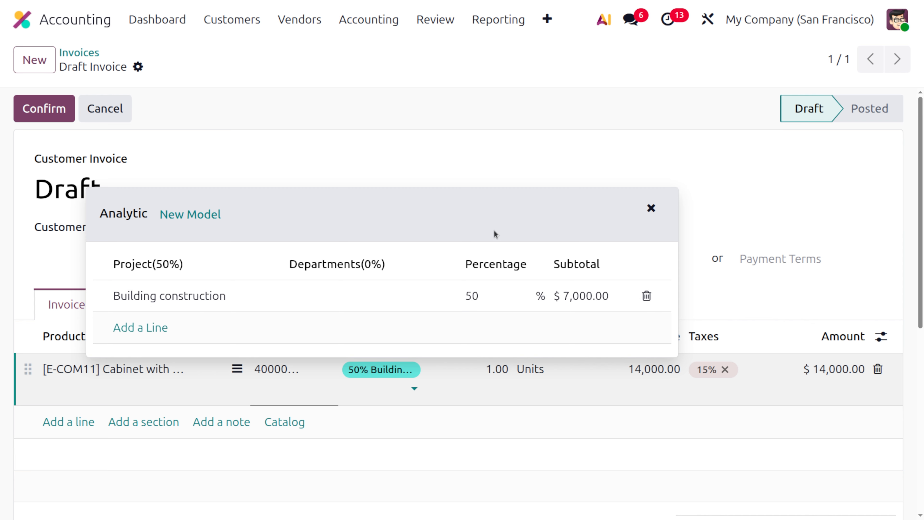
click(476, 298)
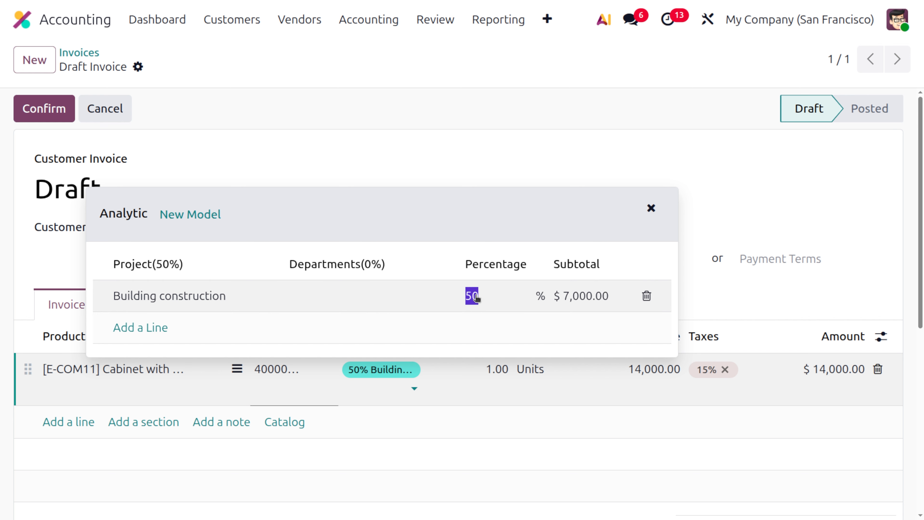
text(100)
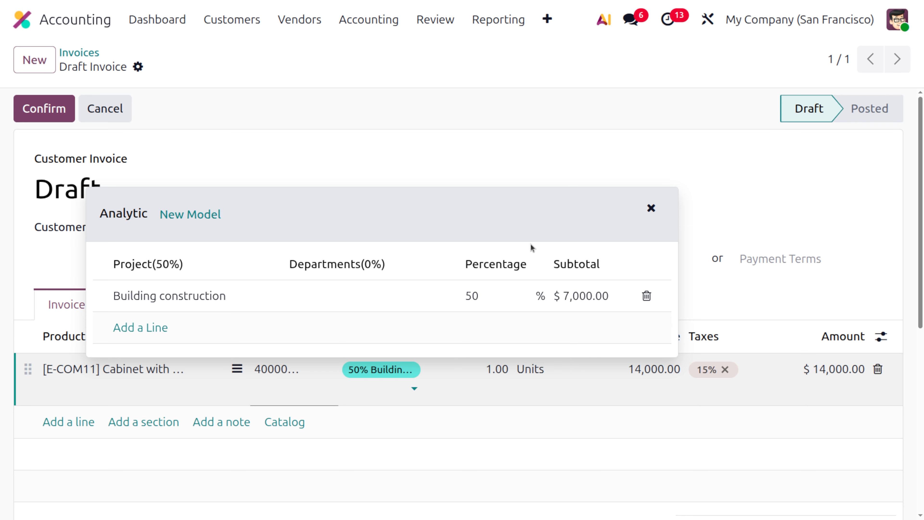
click(243, 130)
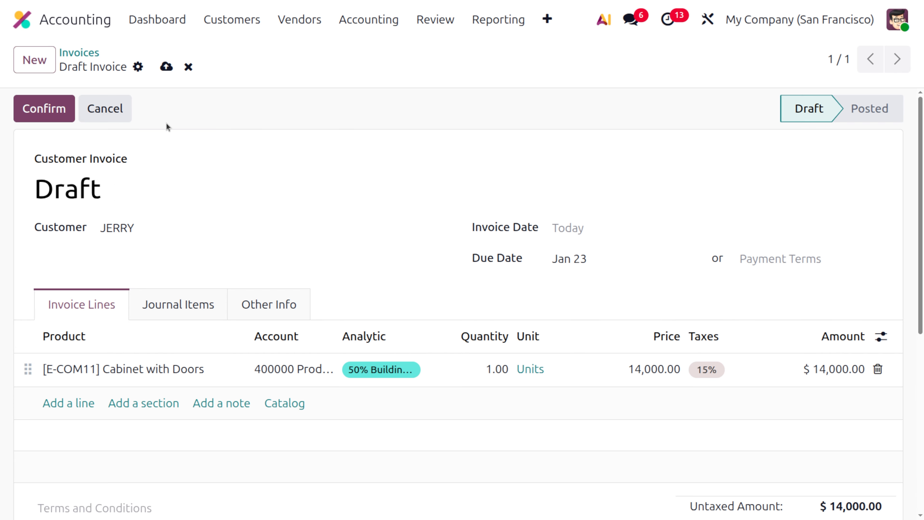
click(166, 67)
click(44, 108)
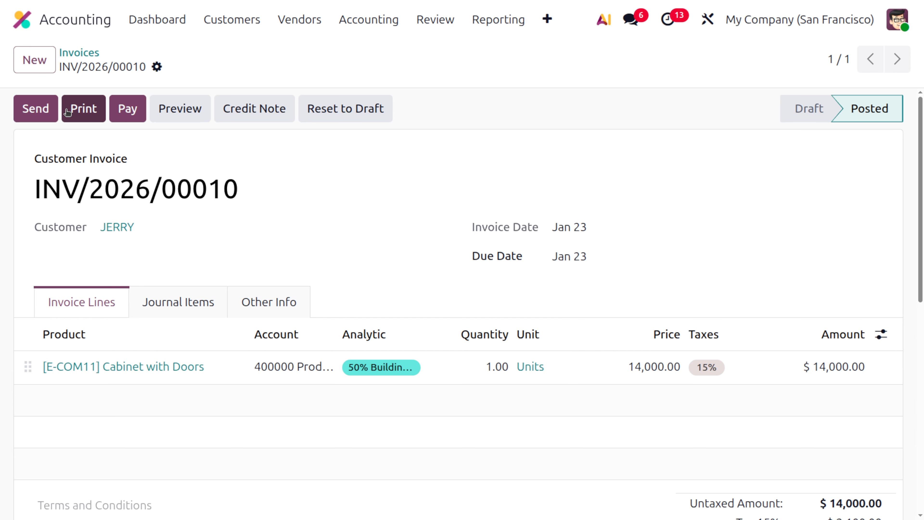
- Change the draft Building construction analytic budget to Open status and audit the entries behind its budget line
click(388, 18)
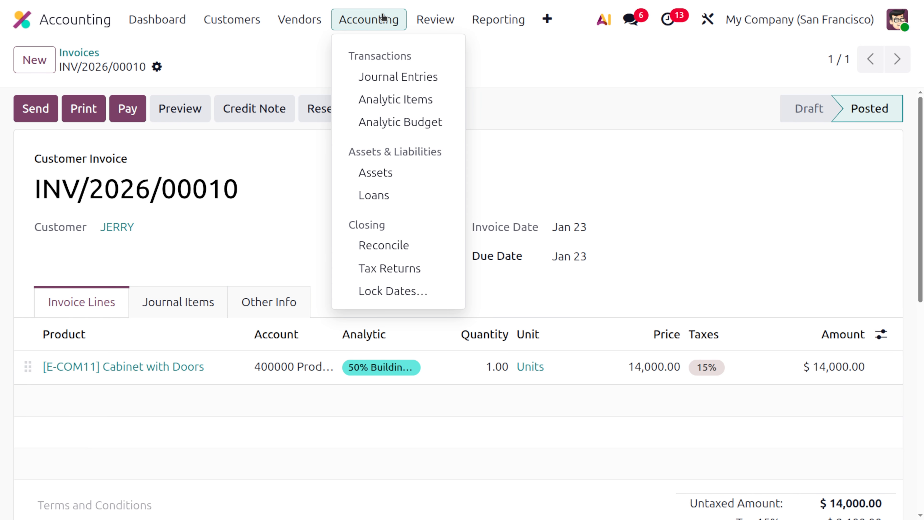
click(402, 123)
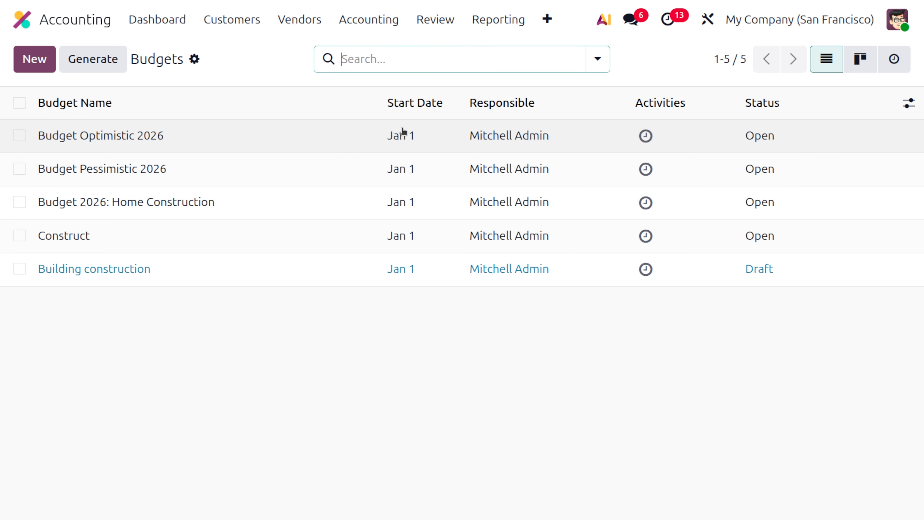
click(320, 269)
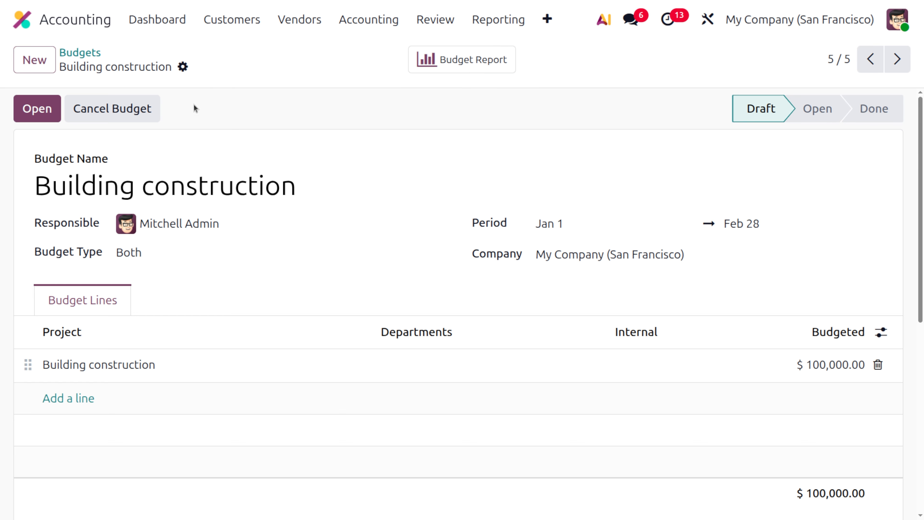
click(38, 108)
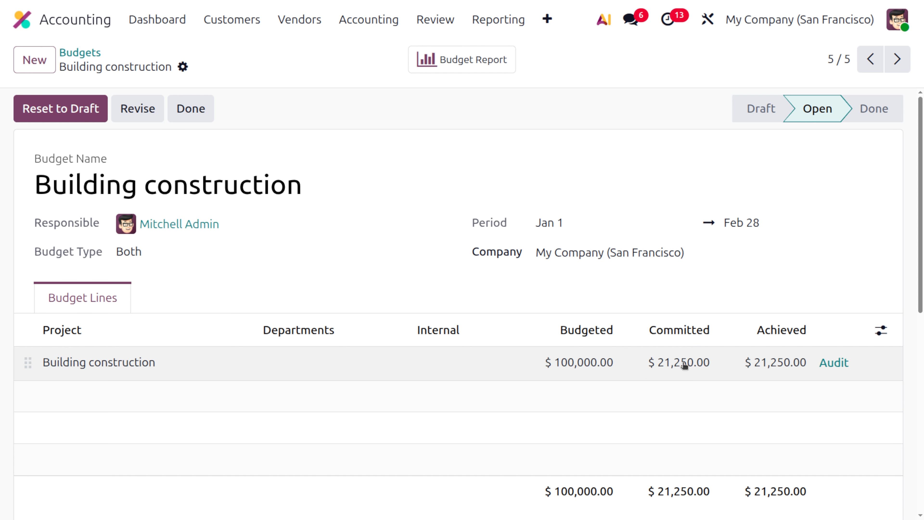
click(839, 361)
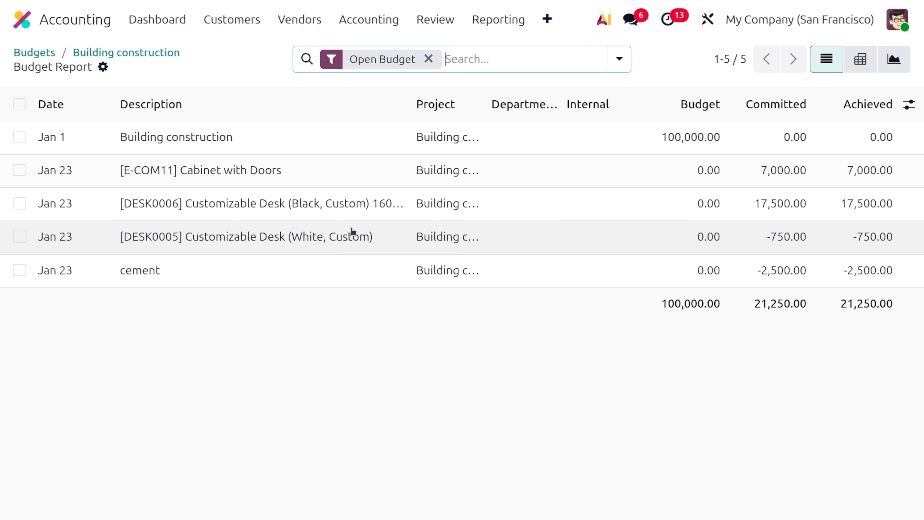
click(435, 19)
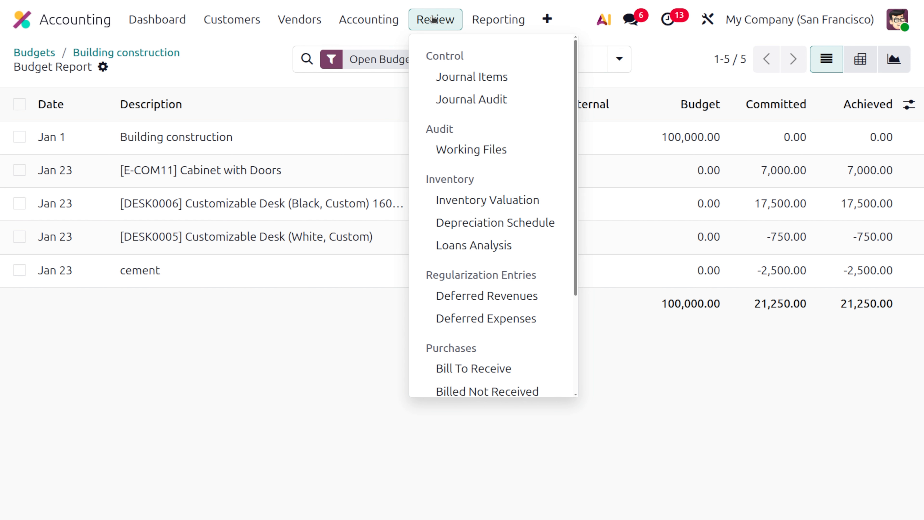
scroll(522, 299, down, 3)
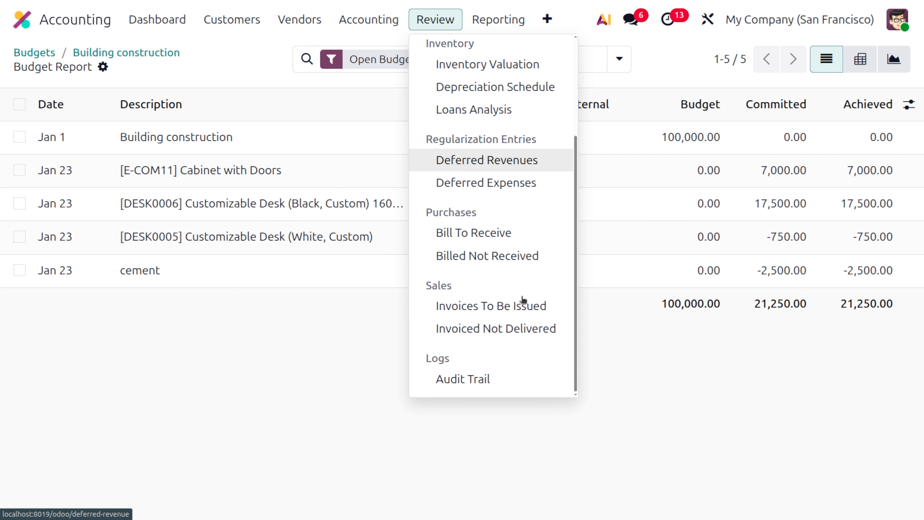
scroll(522, 299, up, 3)
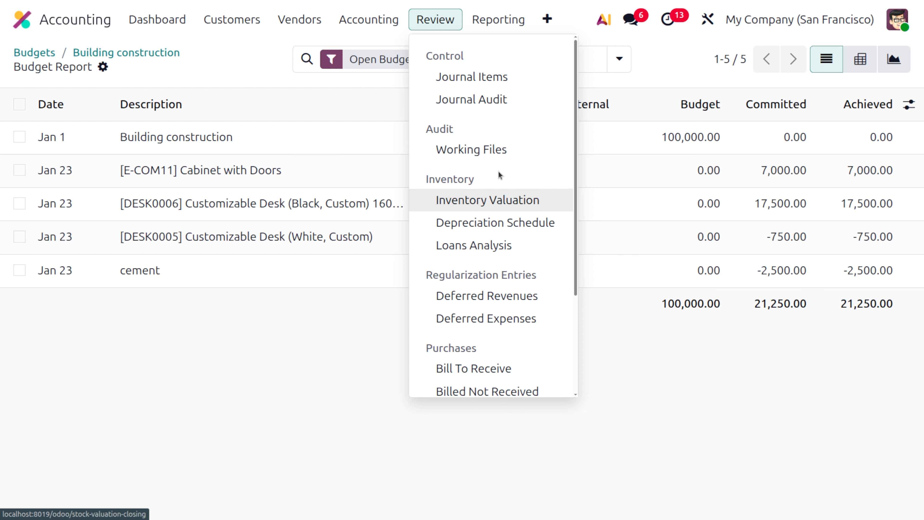
- Open the overall Budget Report and examine the budgeted, committed and achieved amounts of all open budgets as a pivot table and a list
mouse_move(492, 22)
scroll(550, 218, down, 3)
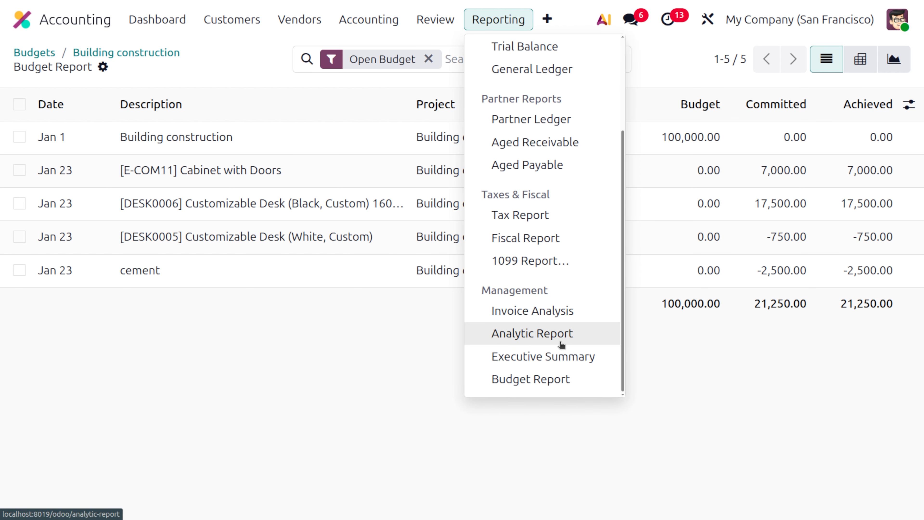
click(551, 379)
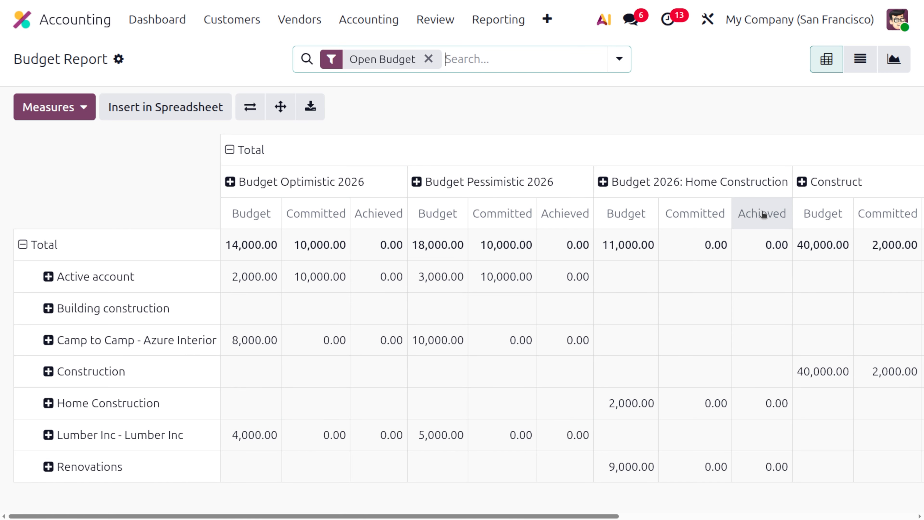
scroll(762, 213, right, 5)
scroll(762, 213, right, 3)
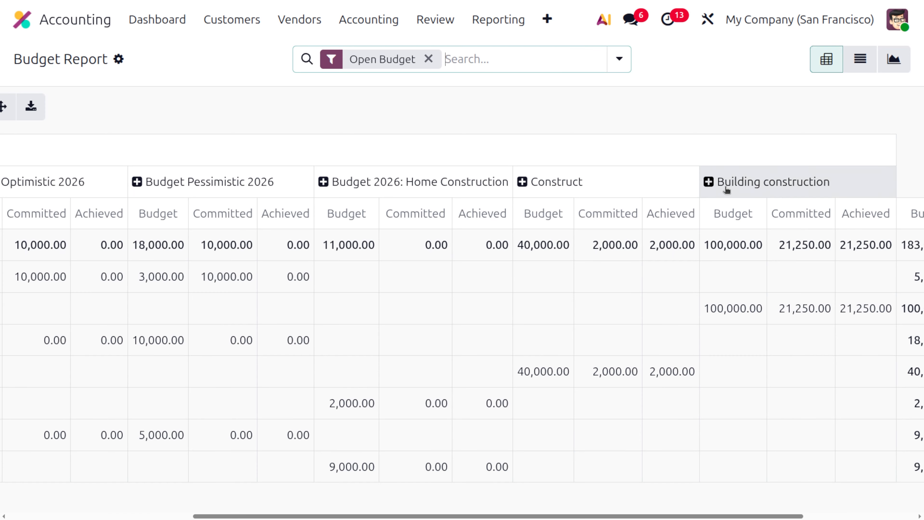
scroll(498, 217, left, 8)
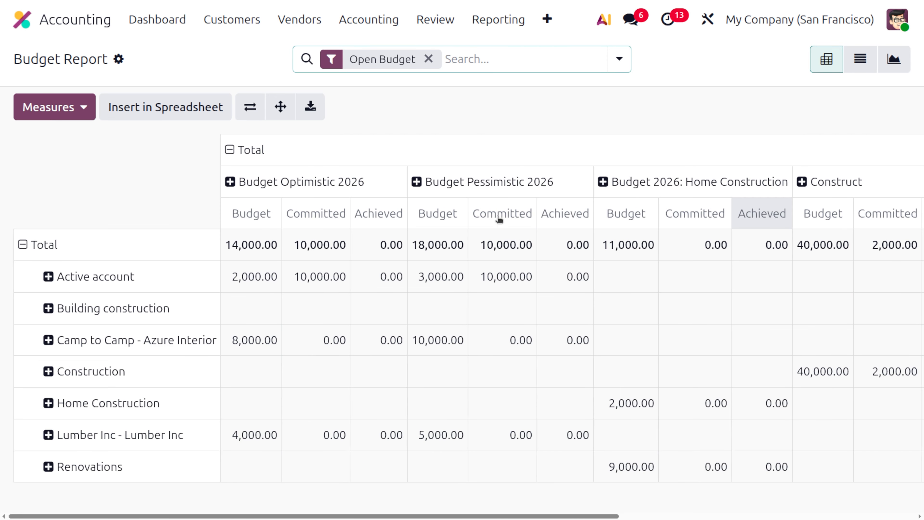
scroll(499, 218, right, 4)
scroll(499, 219, right, 8)
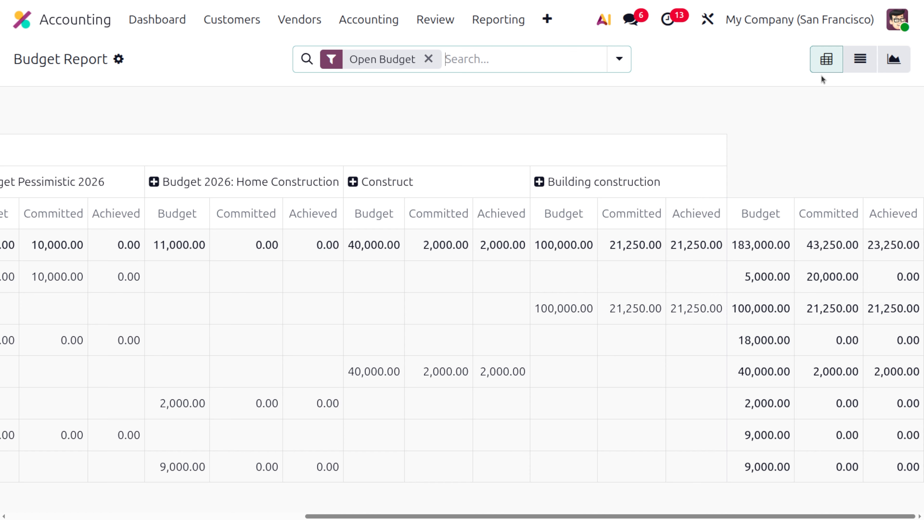
click(858, 64)
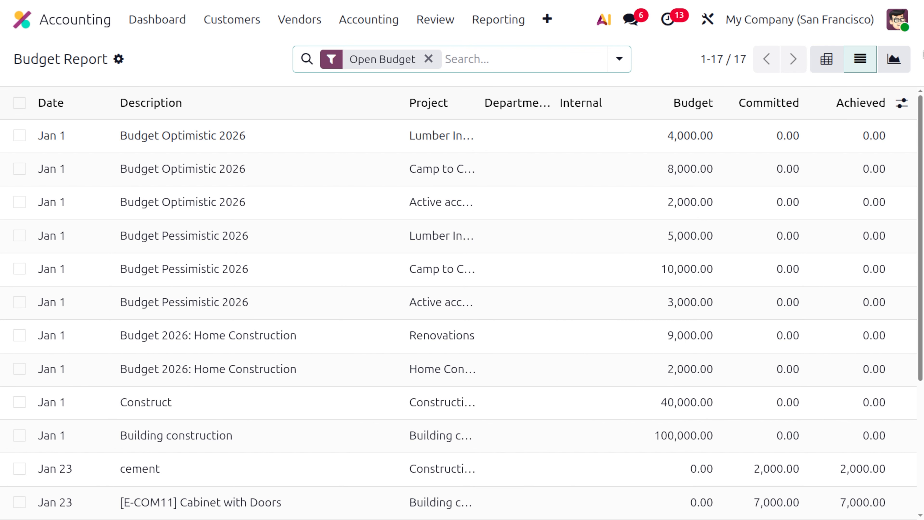
- Display the budget report as a graph and hide every project series except Building construction
click(903, 63)
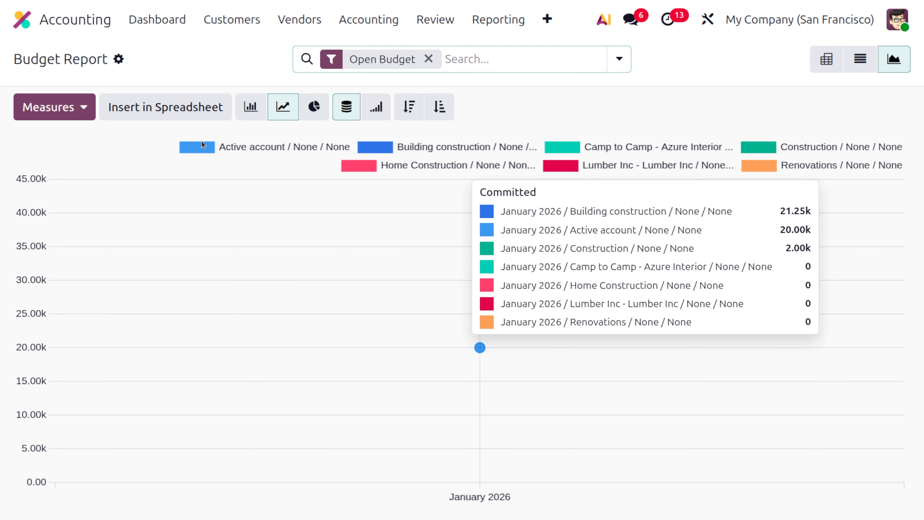
click(378, 153)
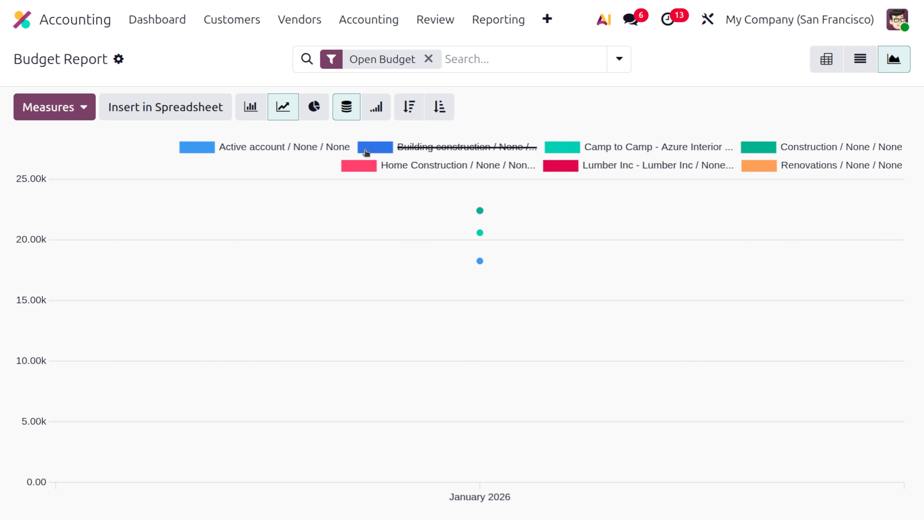
click(200, 152)
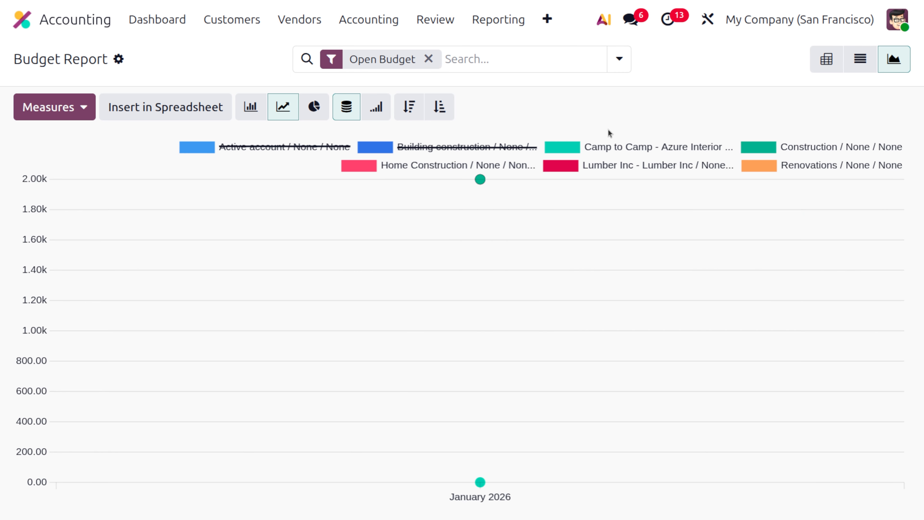
click(380, 148)
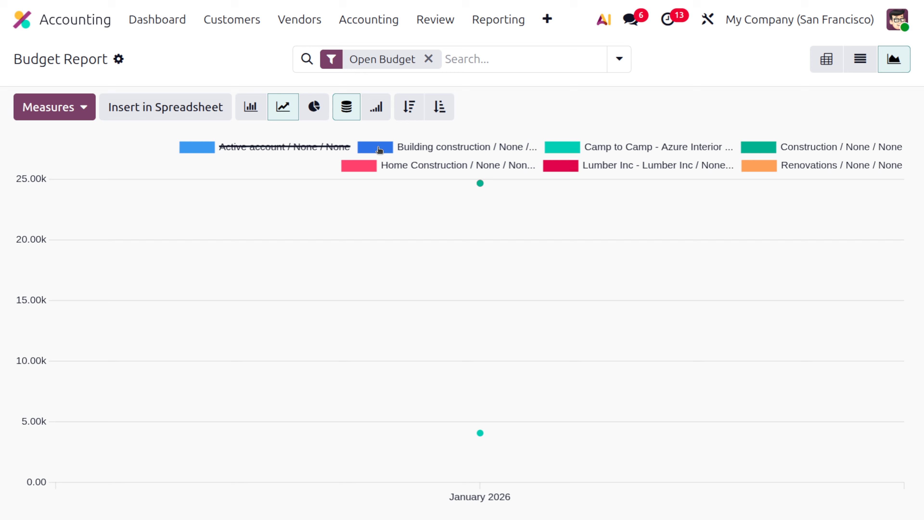
click(353, 170)
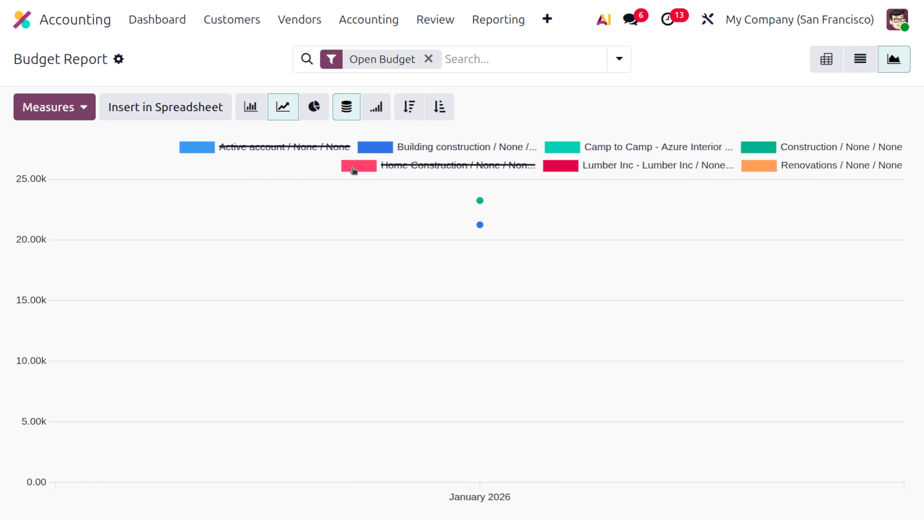
click(562, 150)
click(562, 168)
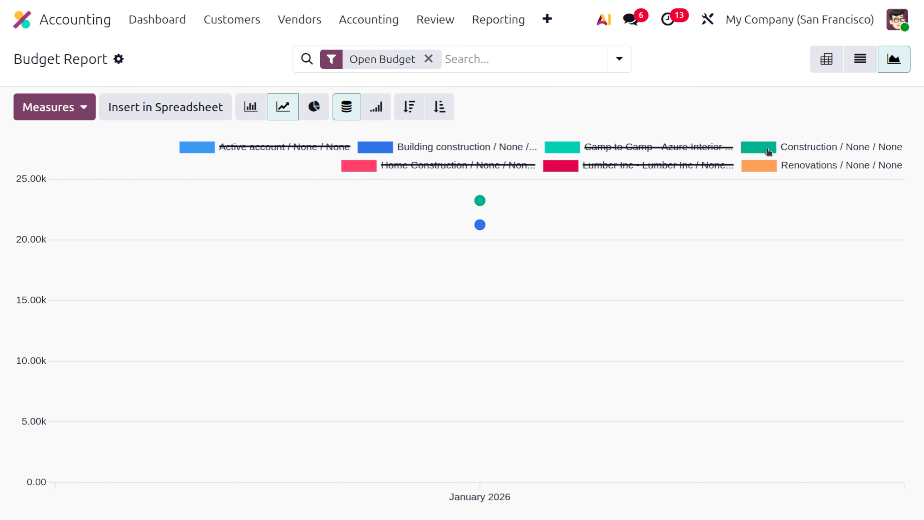
click(768, 149)
click(765, 170)
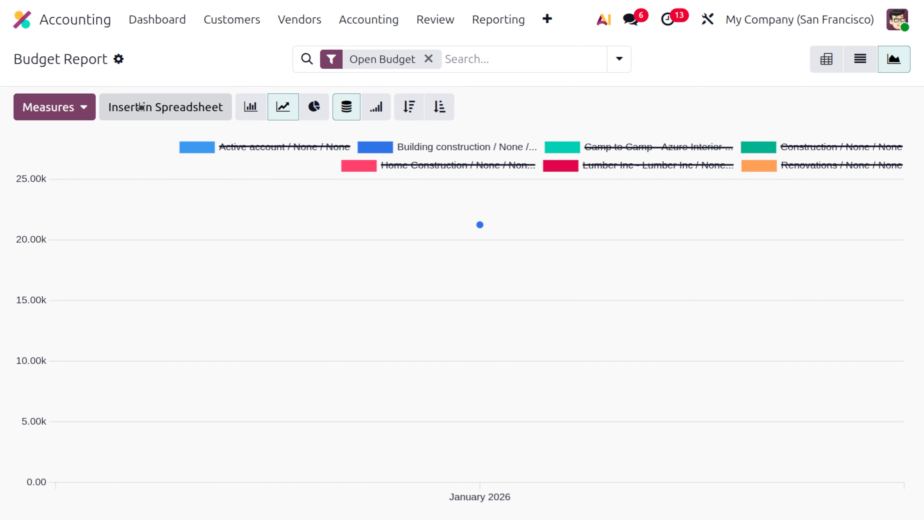
- Examine the graph with the Budget and Achieved measures in turn, ending on the Theoretical measure
click(84, 108)
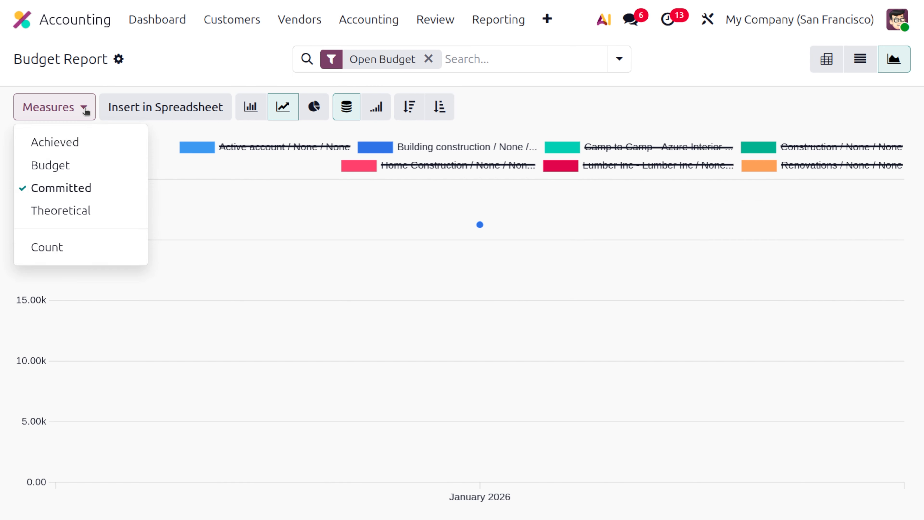
click(84, 169)
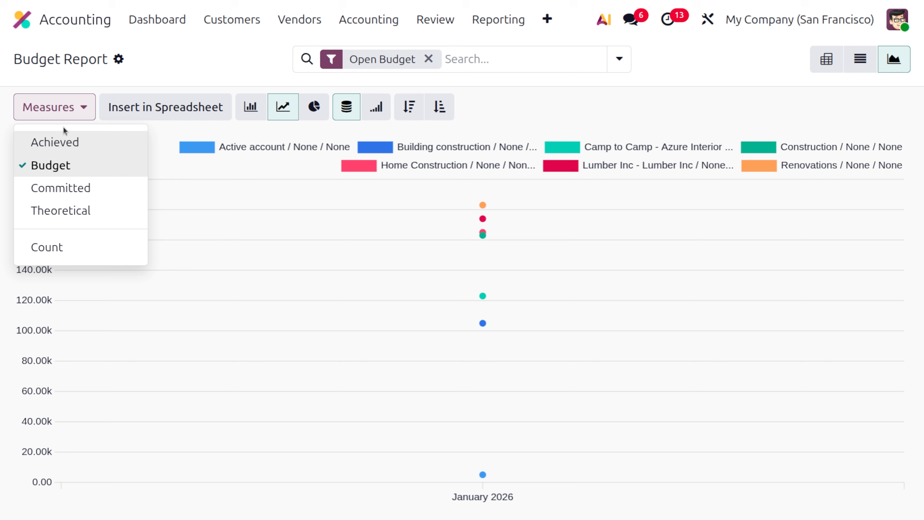
click(75, 145)
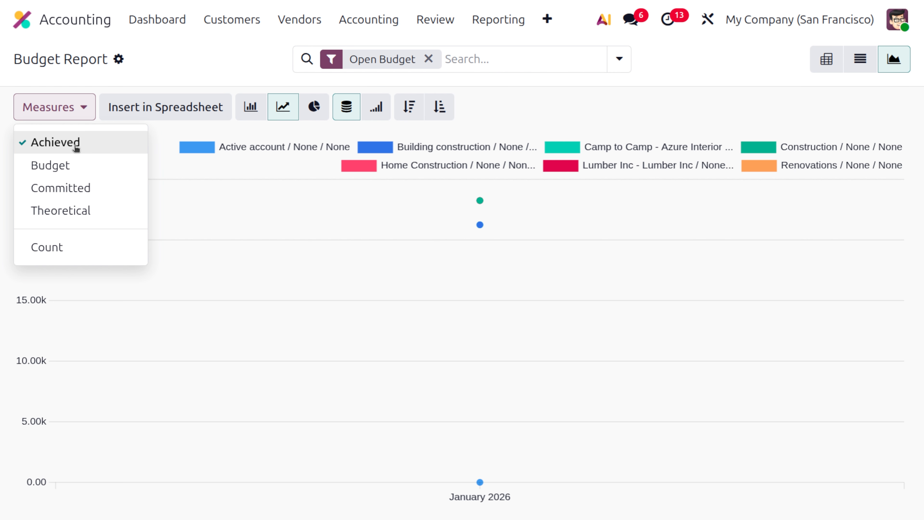
click(76, 211)
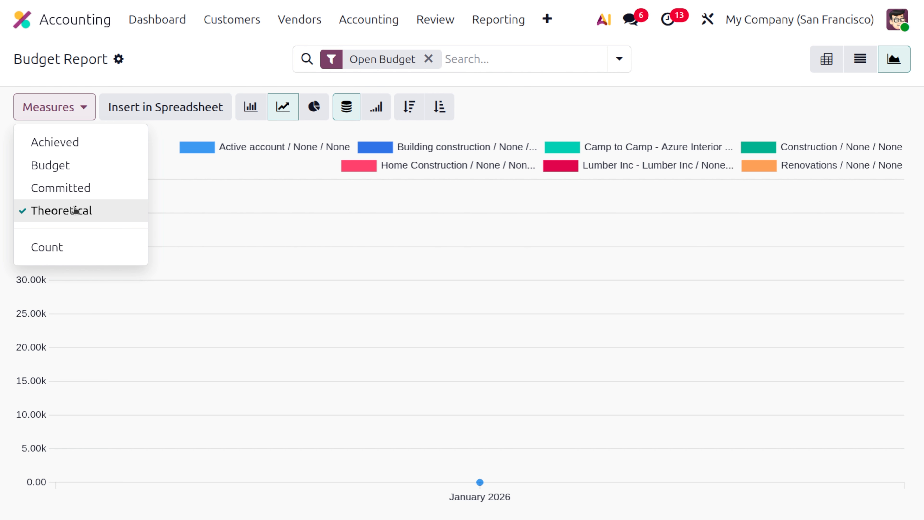
click(609, 113)
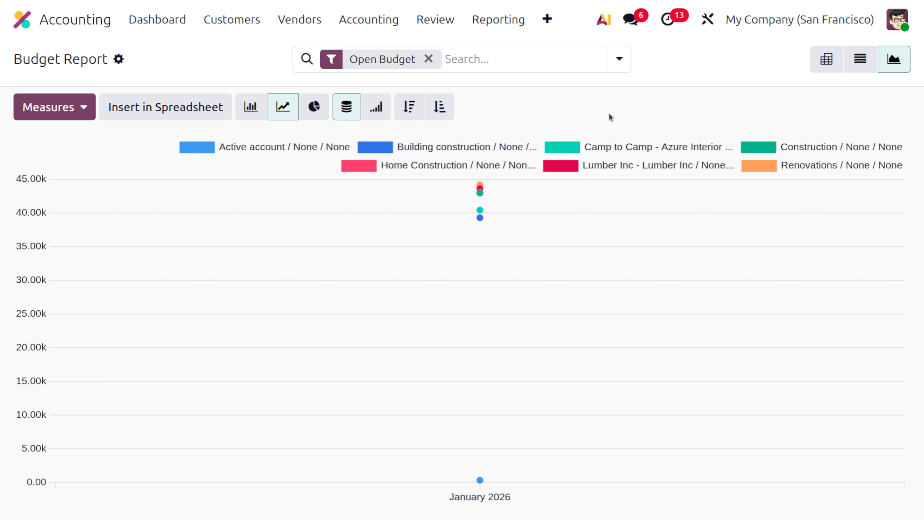